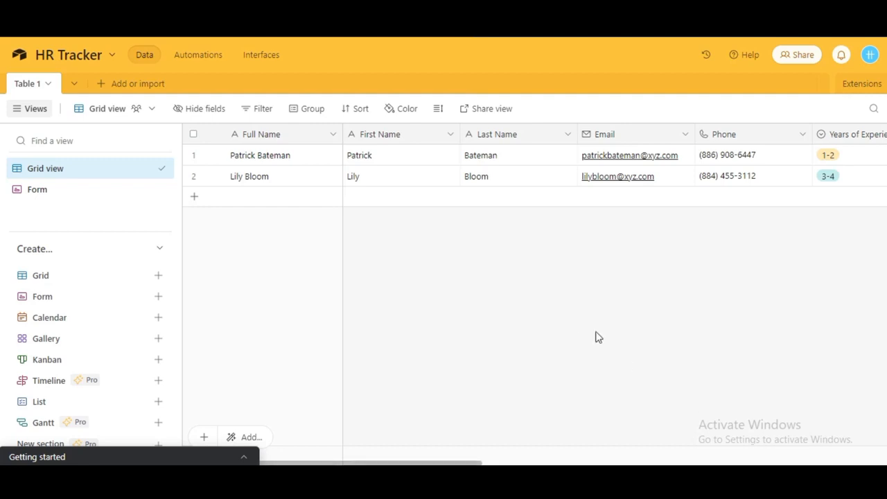
Fill in the candidate's last name, email address and phone number on the form.
{"action": "scroll", "coordinate": [598, 338], "scroll_direction": "right", "scroll_amount": 10}
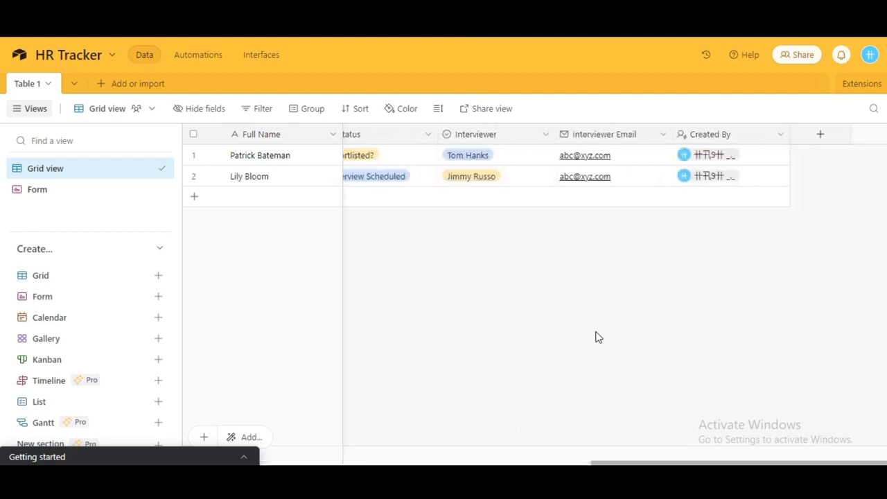
{"action": "scroll", "coordinate": [597, 337], "scroll_direction": "left", "scroll_amount": 10}
{"action": "scroll", "coordinate": [598, 337], "scroll_direction": "right", "scroll_amount": 10}
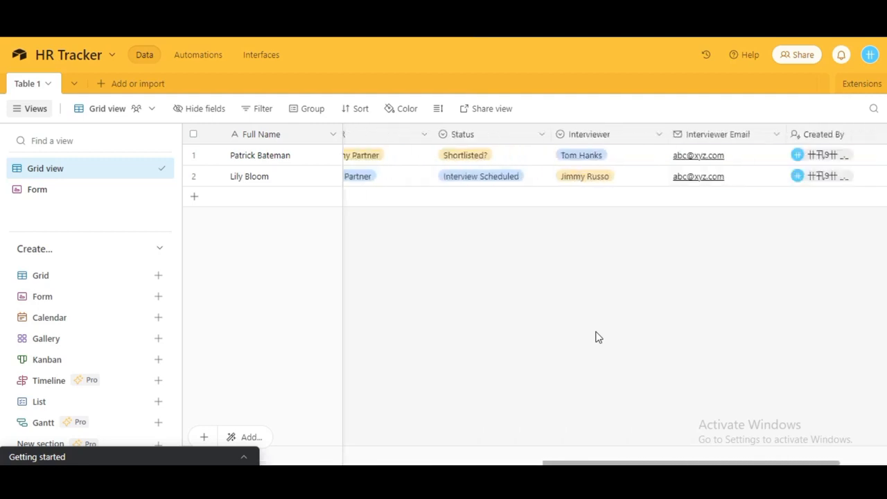
{"action": "scroll", "coordinate": [598, 337], "scroll_direction": "left", "scroll_amount": 10}
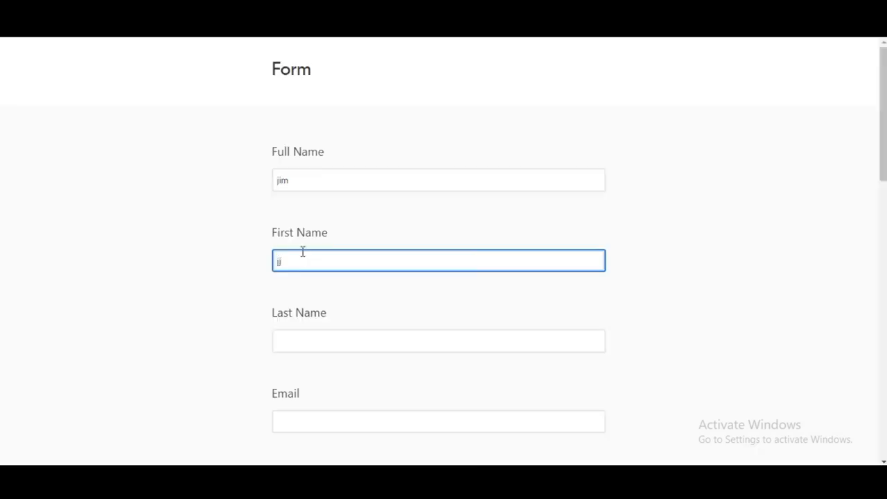
{"action": "left_click", "coordinate": [307, 339]}
{"action": "type", "text": "kk"}
{"action": "scroll", "coordinate": [303, 370], "scroll_direction": "down", "scroll_amount": 1}
{"action": "left_click", "coordinate": [304, 370]}
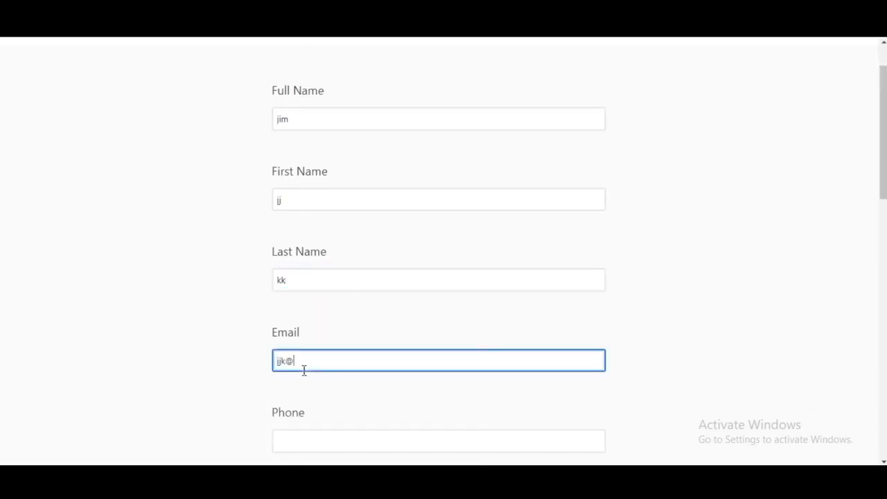
{"action": "scroll", "coordinate": [303, 370], "scroll_direction": "down", "scroll_amount": 2}
{"action": "left_click", "coordinate": [295, 298]}
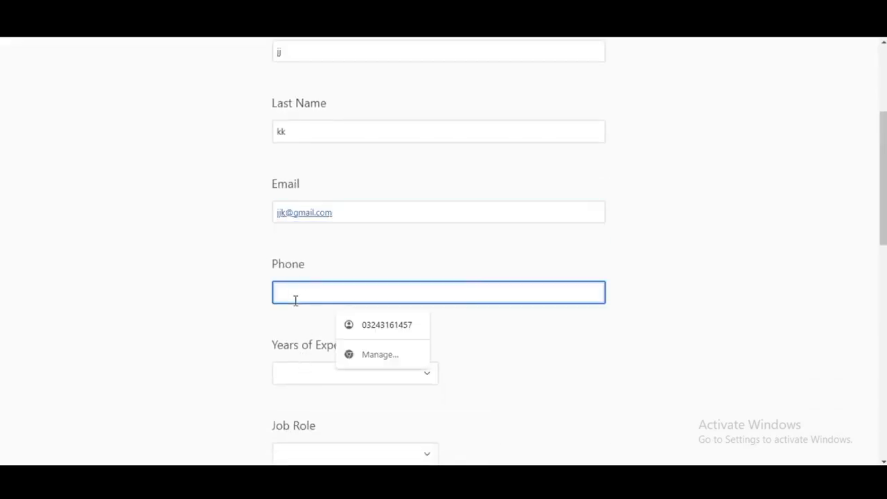
{"action": "type", "text": "0344"}
Choose 2-3 years of experience, Product Manager, an HR person, Interview Scheduled status and an interviewer.
{"action": "left_click", "coordinate": [315, 372]}
{"action": "left_click", "coordinate": [289, 299]}
{"action": "scroll", "coordinate": [289, 300], "scroll_direction": "down", "scroll_amount": 2}
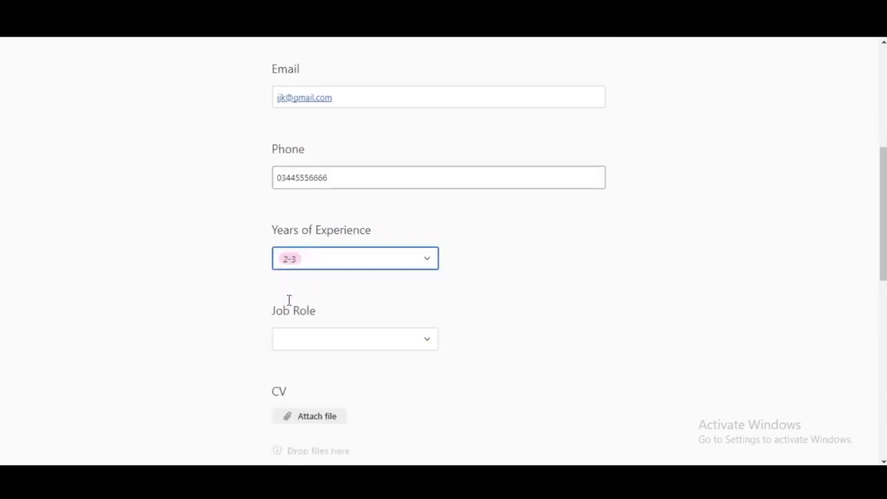
{"action": "scroll", "coordinate": [291, 297], "scroll_direction": "down", "scroll_amount": 1}
{"action": "left_click", "coordinate": [326, 279]}
{"action": "left_click", "coordinate": [319, 351]}
{"action": "scroll", "coordinate": [338, 264], "scroll_direction": "down", "scroll_amount": 3}
{"action": "left_click", "coordinate": [338, 249]}
{"action": "left_click", "coordinate": [308, 341]}
{"action": "left_click", "coordinate": [315, 327]}
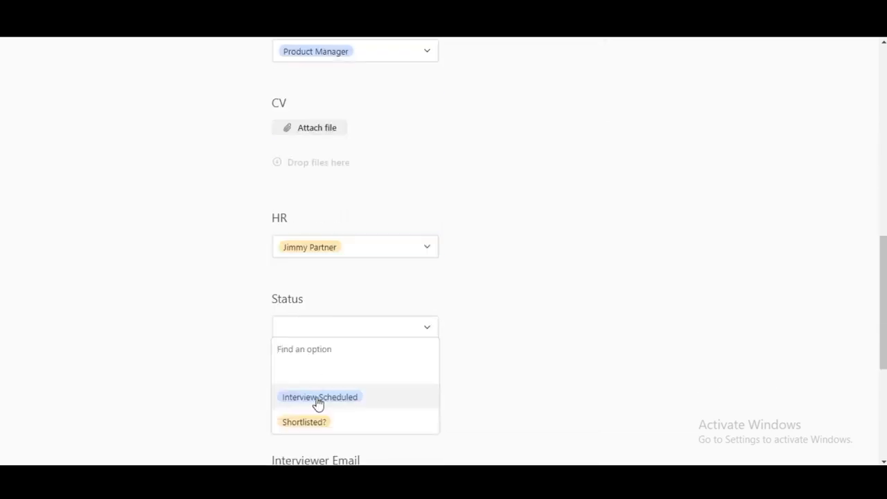
{"action": "left_click", "coordinate": [315, 397]}
{"action": "left_click", "coordinate": [318, 409]}
{"action": "left_click", "coordinate": [307, 384]}
Enter the interviewer's email and submit the candidate form.
{"action": "scroll", "coordinate": [339, 359], "scroll_direction": "down", "scroll_amount": 2}
{"action": "scroll", "coordinate": [339, 359], "scroll_direction": "down", "scroll_amount": 1}
{"action": "left_click", "coordinate": [327, 291]}
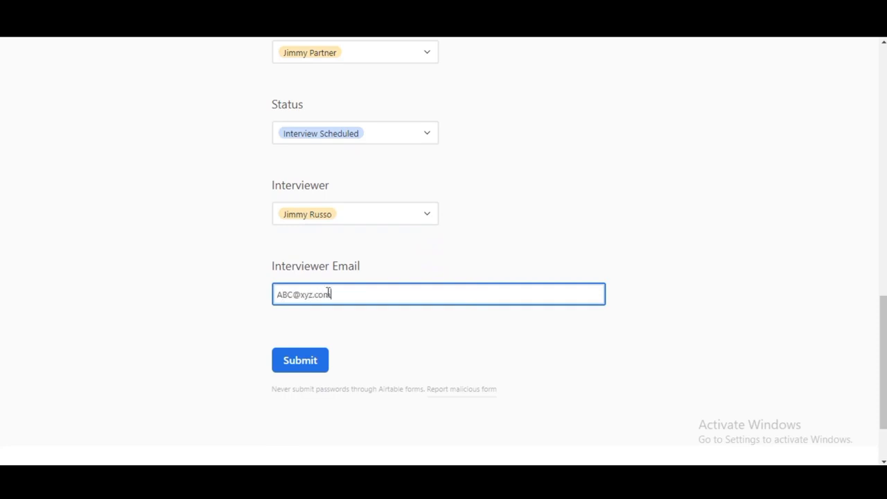
{"action": "key", "text": "Return"}
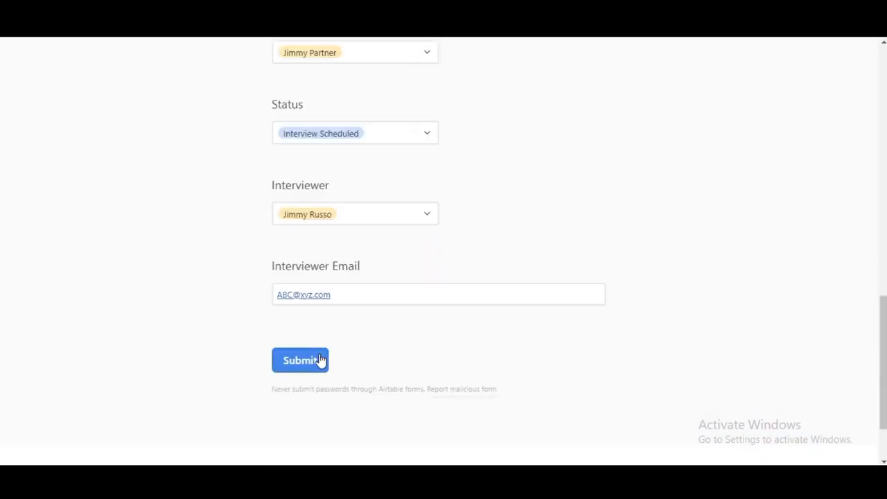
{"action": "left_click", "coordinate": [321, 363]}
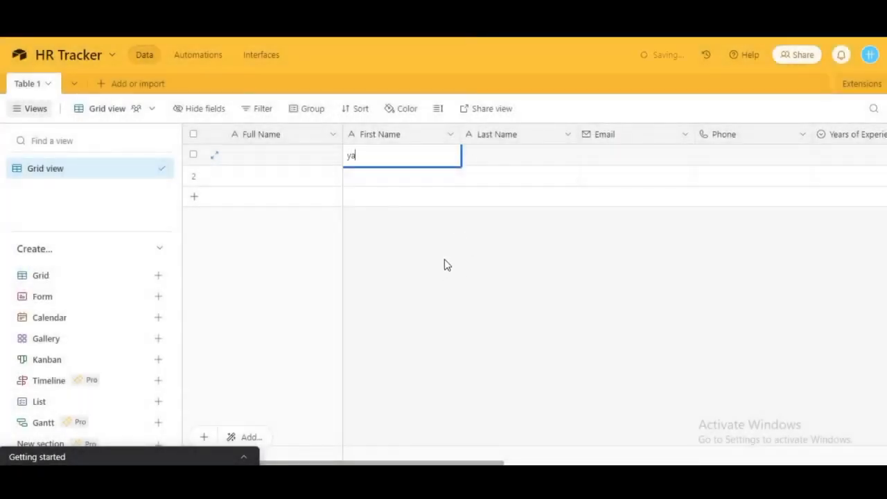
Enter the candidate's first name, last name, email and phone in grid row 1.
{"action": "type", "text": "sh"}
{"action": "left_click", "coordinate": [510, 154]}
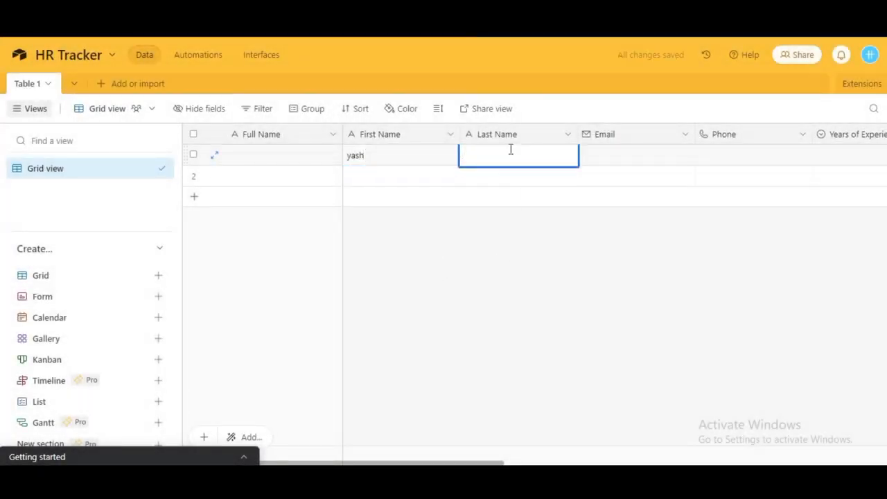
{"action": "type", "text": "sharma"}
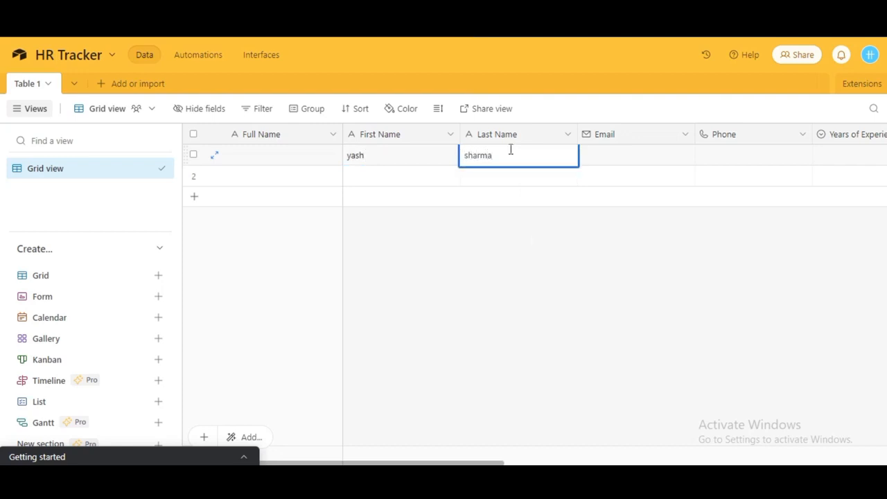
{"action": "double_click", "coordinate": [614, 158]}
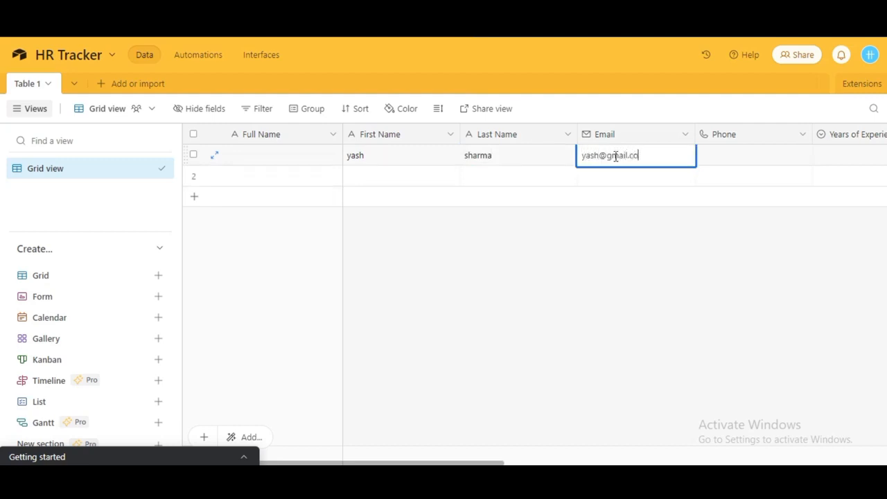
{"action": "scroll", "coordinate": [616, 159], "scroll_direction": "right", "scroll_amount": 4}
{"action": "left_click", "coordinate": [524, 153]}
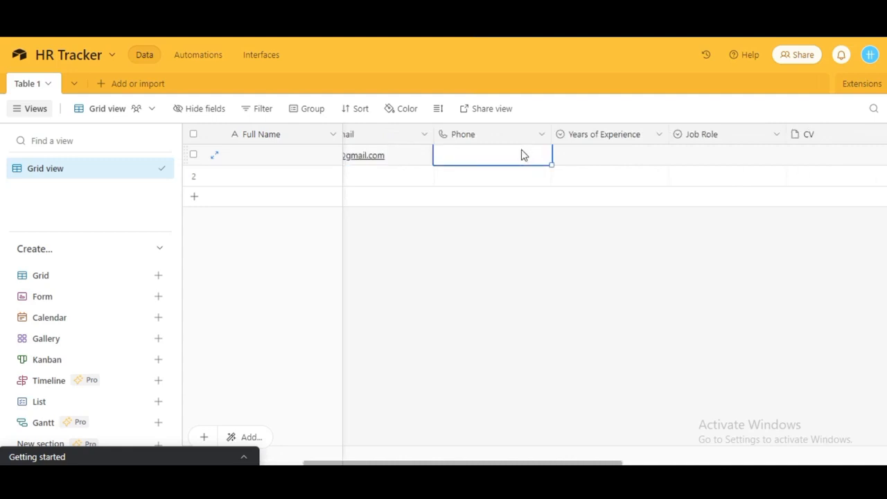
{"action": "type", "text": "0"}
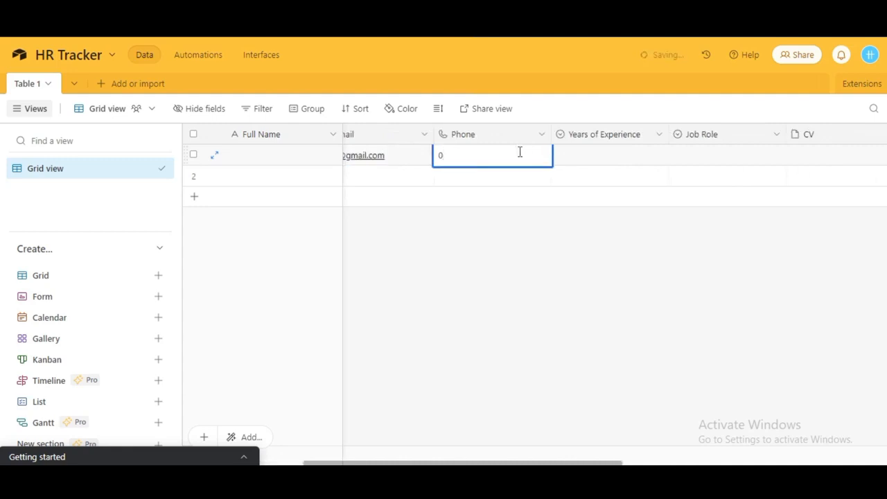
{"action": "type", "text": "9999944"}
Set row 1's Years of Experience to 2-3, Job Role to Product Manager, and assign an HR person.
{"action": "left_click", "coordinate": [597, 160]}
{"action": "left_click", "coordinate": [597, 160]}
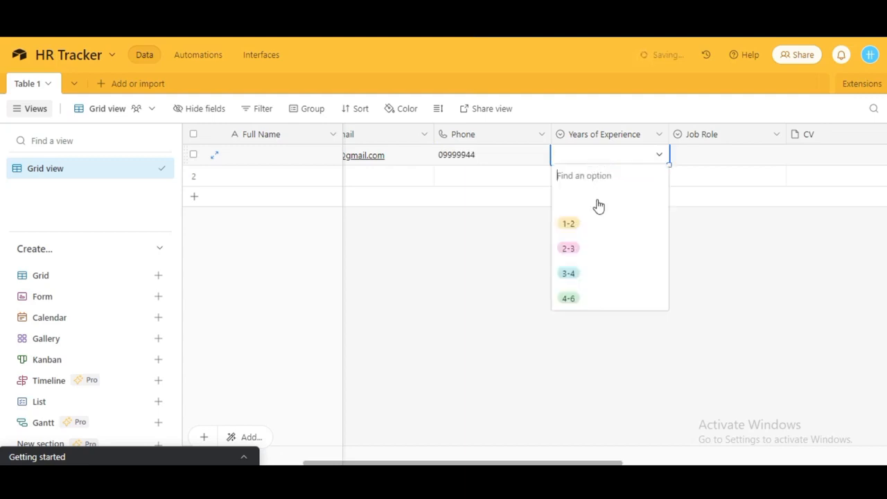
{"action": "left_click", "coordinate": [567, 248]}
{"action": "left_click", "coordinate": [711, 158]}
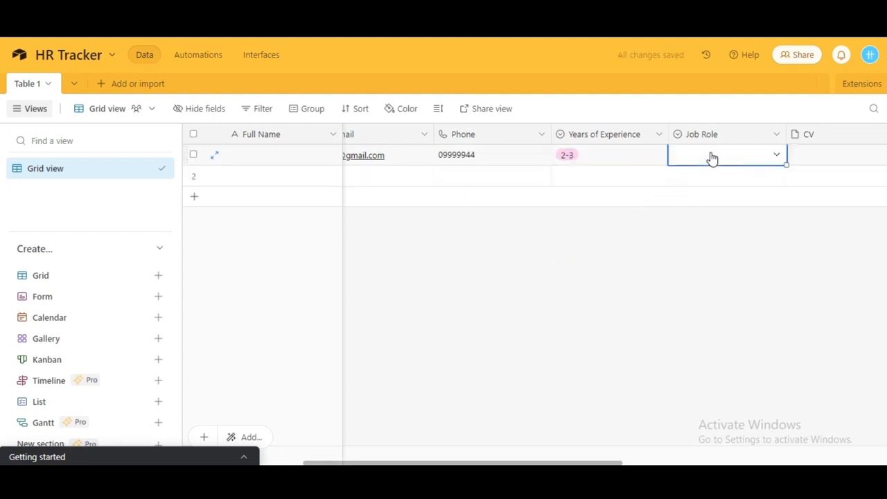
{"action": "left_click", "coordinate": [711, 158]}
{"action": "left_click", "coordinate": [691, 226]}
{"action": "scroll", "coordinate": [663, 229], "scroll_direction": "right", "scroll_amount": 5}
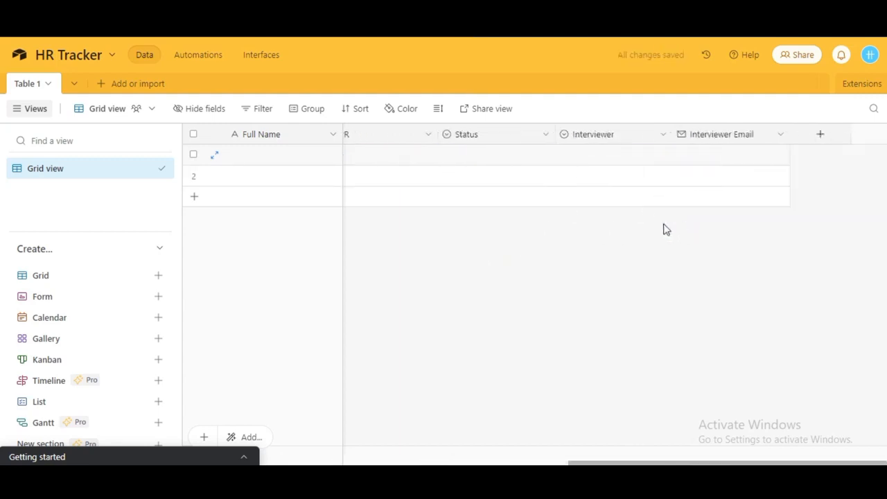
{"action": "left_click", "coordinate": [429, 157]}
{"action": "left_click", "coordinate": [429, 156]}
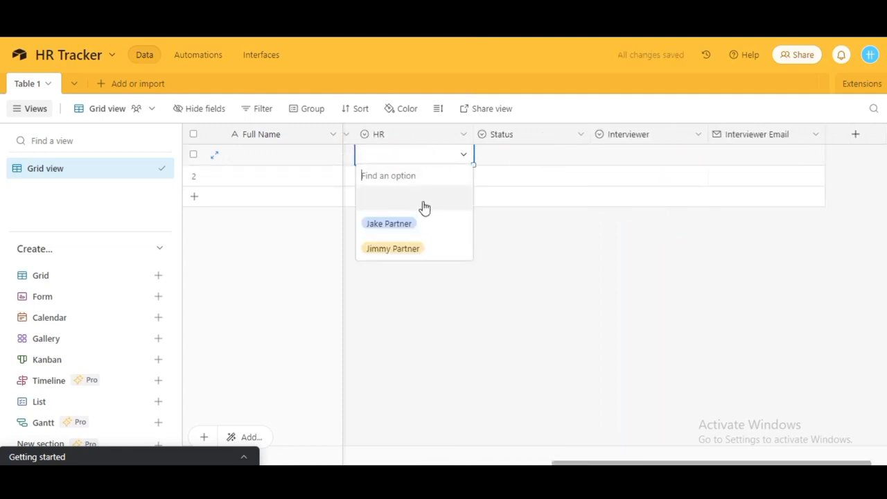
{"action": "left_click", "coordinate": [411, 225]}
Set row 1's status, interviewer and interviewer email, then change status to Interview Scheduled.
{"action": "left_click", "coordinate": [539, 154]}
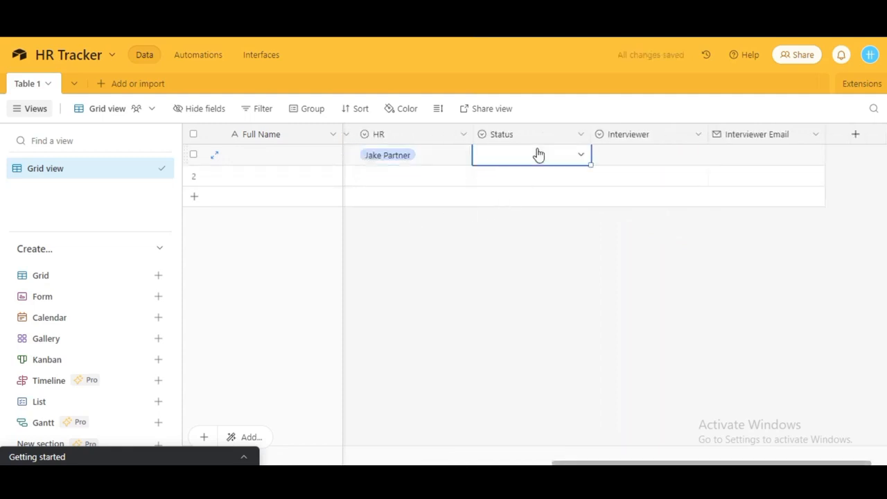
{"action": "left_click", "coordinate": [539, 154]}
{"action": "left_click", "coordinate": [519, 250]}
{"action": "left_click", "coordinate": [647, 164]}
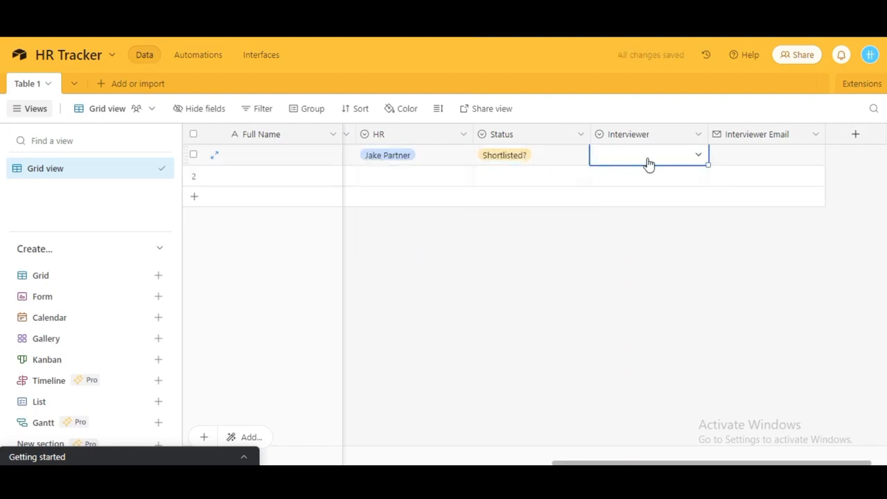
{"action": "left_click", "coordinate": [649, 164]}
{"action": "left_click", "coordinate": [618, 225]}
{"action": "left_click", "coordinate": [752, 163]}
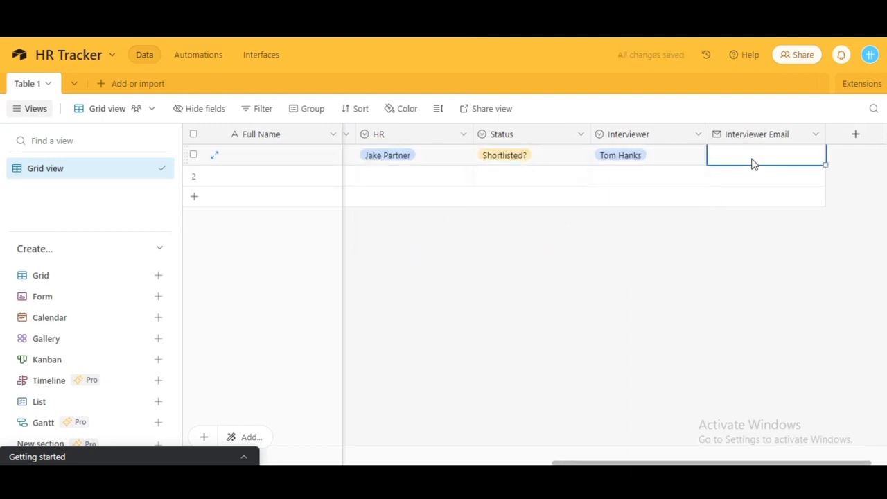
{"action": "left_click", "coordinate": [771, 155]}
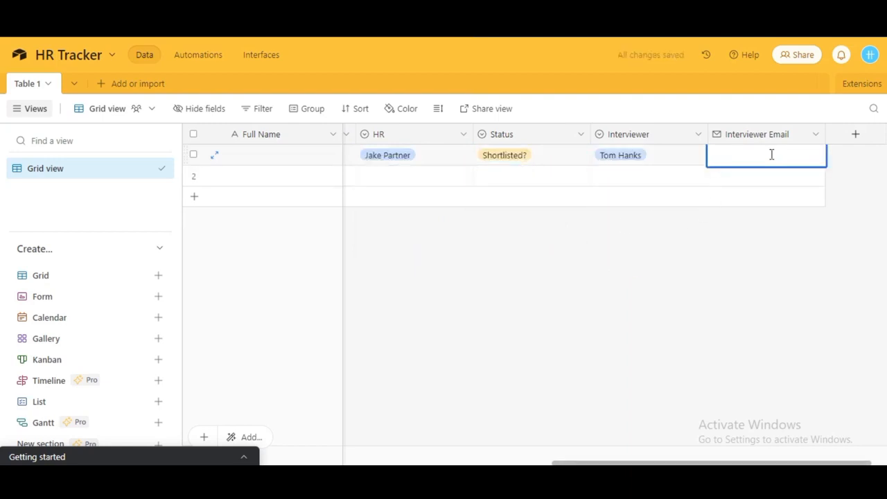
{"action": "type", "text": "wo"}
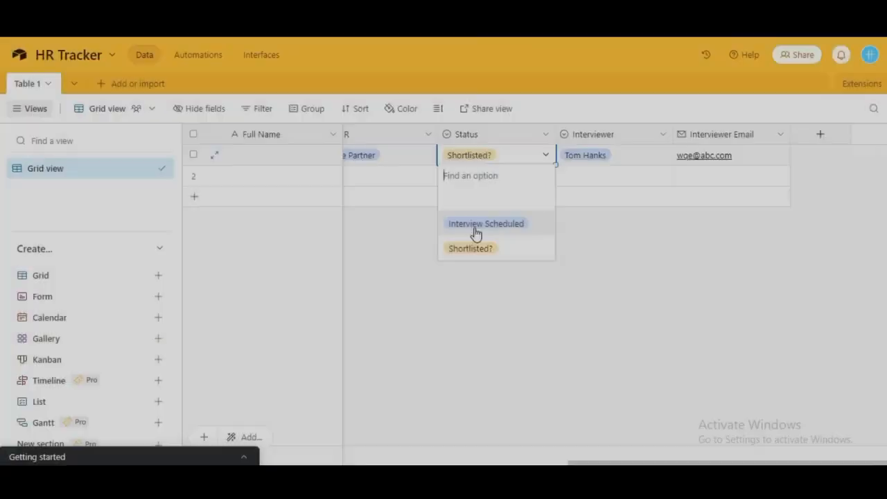
{"action": "left_click", "coordinate": [476, 224]}
Scroll across the grid to review row 1's Interview Scheduled status and Full Name.
{"action": "scroll", "coordinate": [503, 281], "scroll_direction": "left", "scroll_amount": 10}
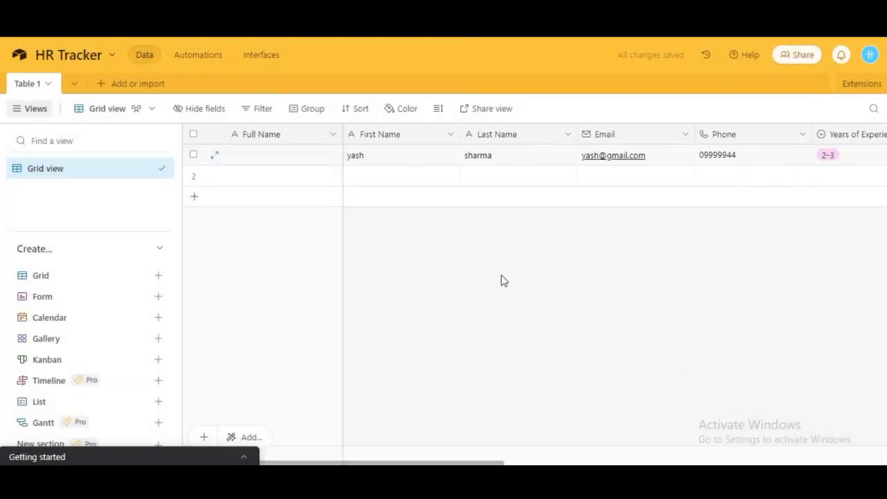
{"action": "scroll", "coordinate": [504, 281], "scroll_direction": "right", "scroll_amount": 4}
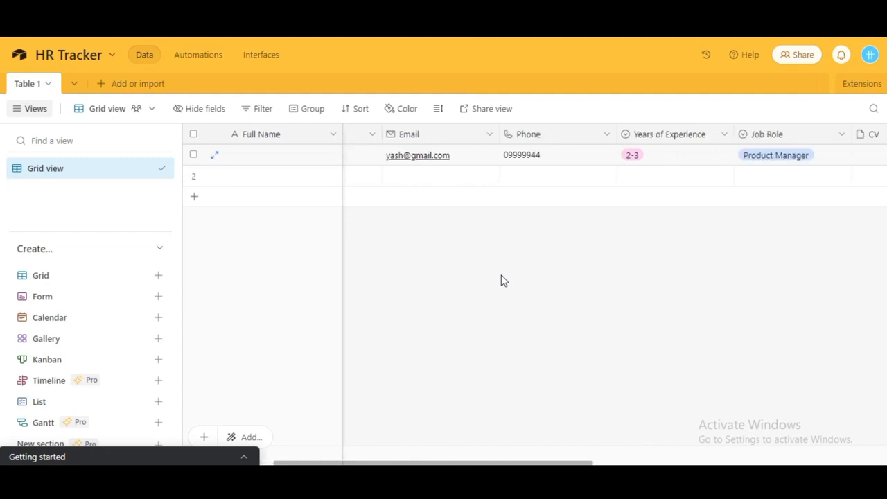
{"action": "scroll", "coordinate": [503, 281], "scroll_direction": "left", "scroll_amount": 3}
{"action": "scroll", "coordinate": [503, 281], "scroll_direction": "right", "scroll_amount": 6}
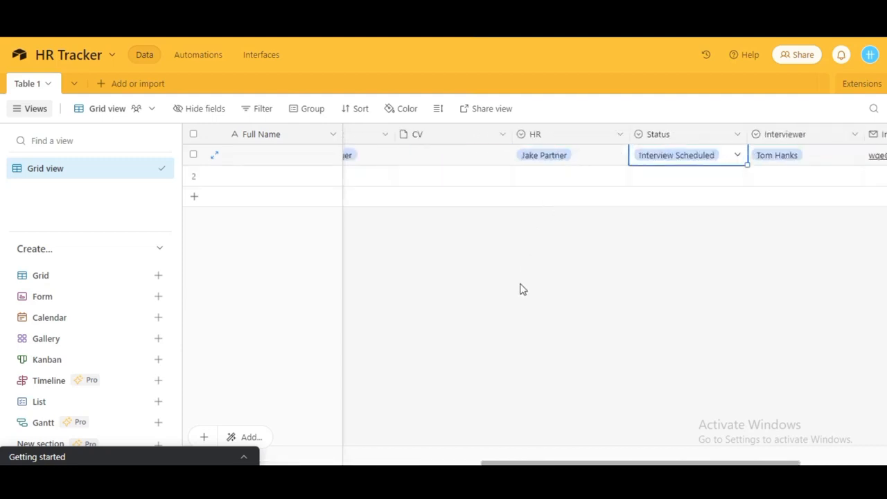
{"action": "scroll", "coordinate": [523, 290], "scroll_direction": "left", "scroll_amount": 3}
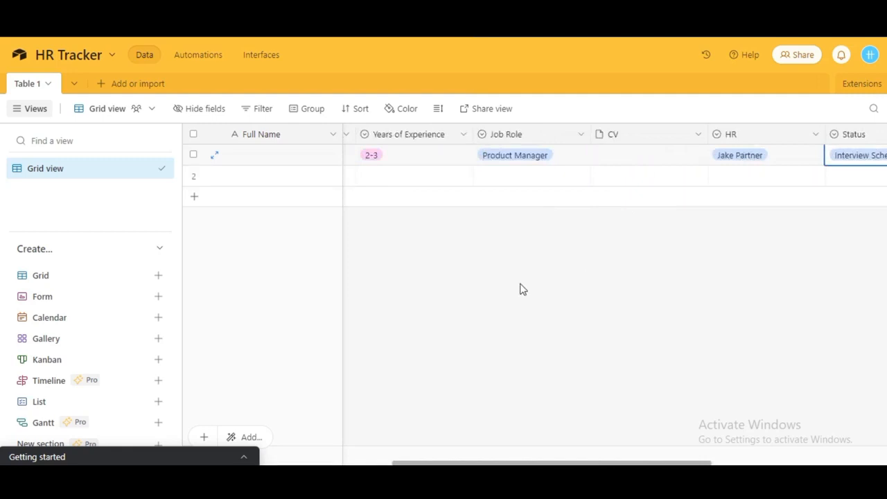
{"action": "scroll", "coordinate": [522, 290], "scroll_direction": "left", "scroll_amount": 4}
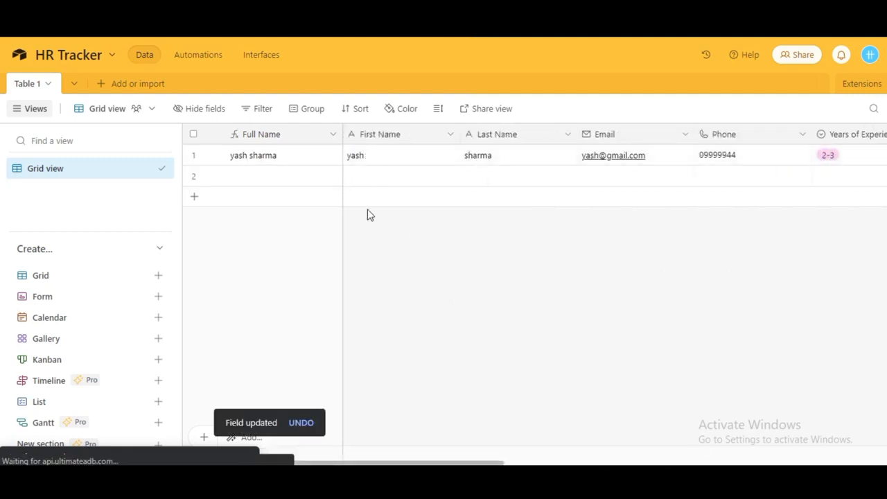
Change the Full Name field to the formula CONCATENATE({First Name}," ",{Last Name}) and save.
{"action": "left_click", "coordinate": [332, 135]}
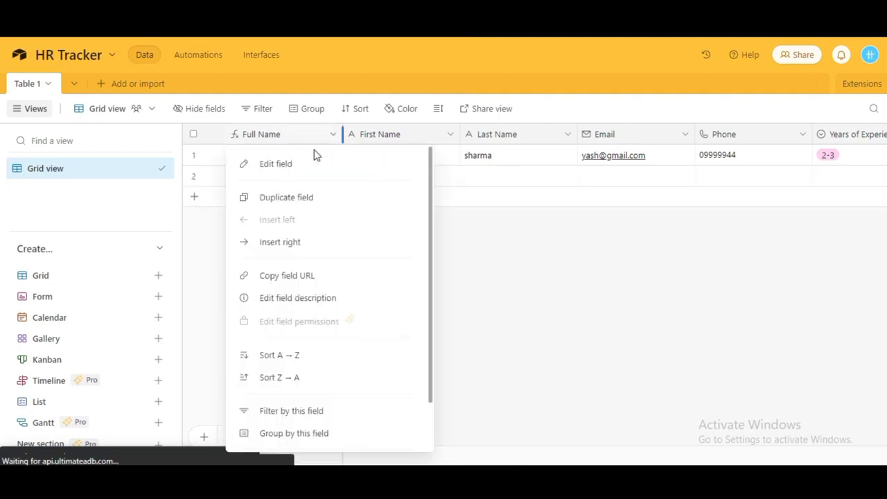
{"action": "left_click", "coordinate": [275, 172]}
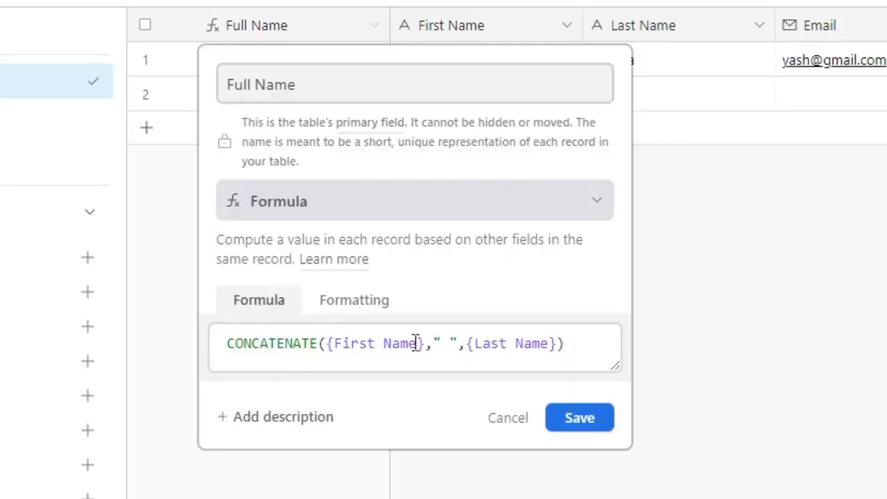
{"action": "left_click", "coordinate": [573, 430]}
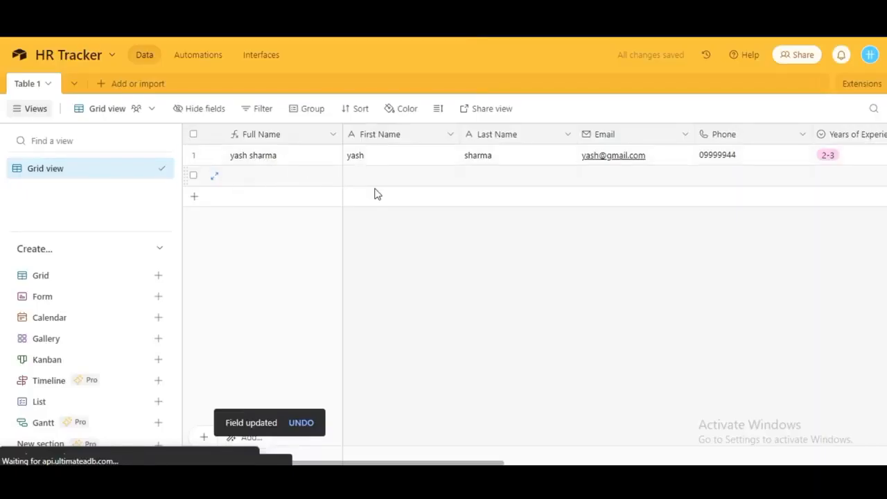
{"action": "scroll", "coordinate": [390, 202], "scroll_direction": "right", "scroll_amount": 3}
{"action": "scroll", "coordinate": [390, 202], "scroll_direction": "left", "scroll_amount": 3}
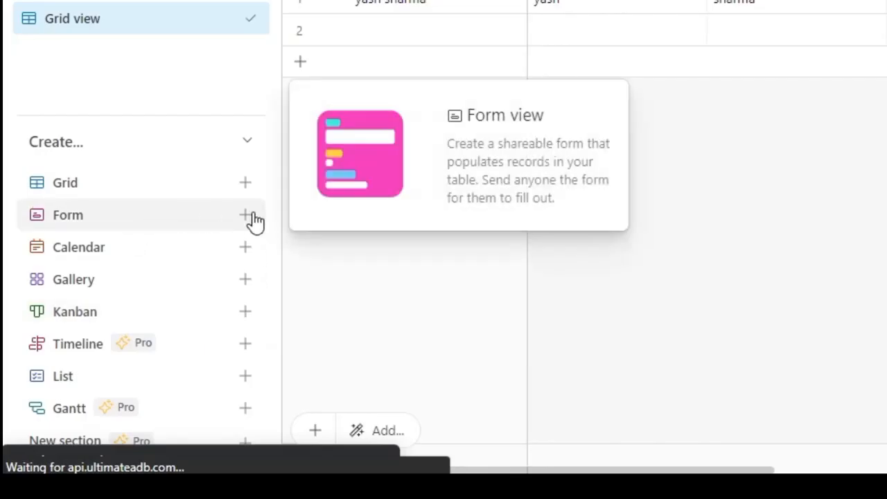
Add a form view called 'Candidate Inflow' and scroll through its field questions.
{"action": "left_click", "coordinate": [158, 296]}
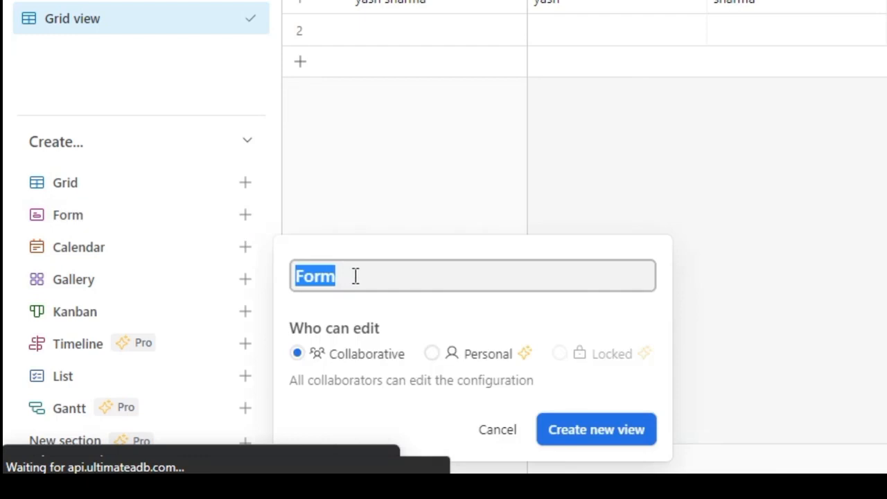
{"action": "type", "text": "Can"}
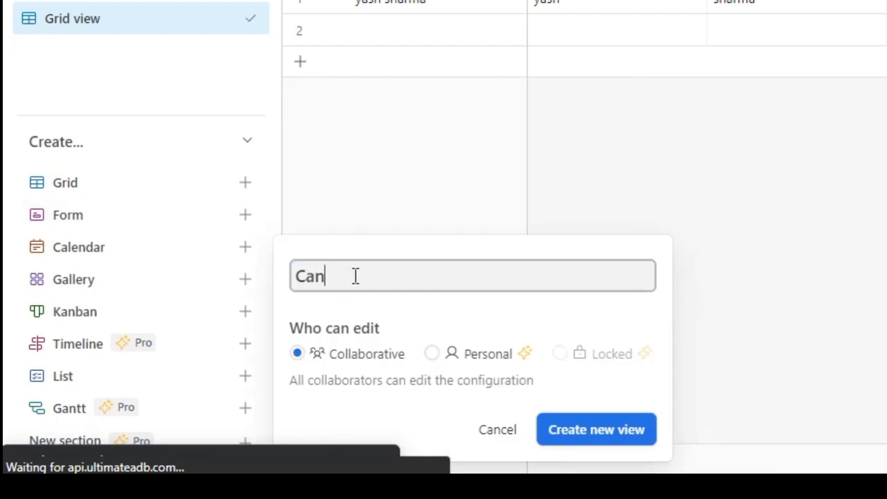
{"action": "type", "text": "didate In"}
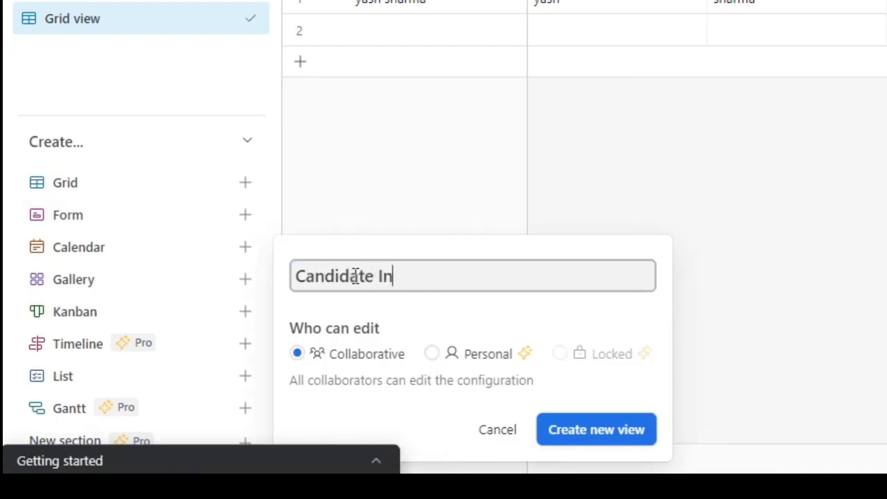
{"action": "type", "text": "flow"}
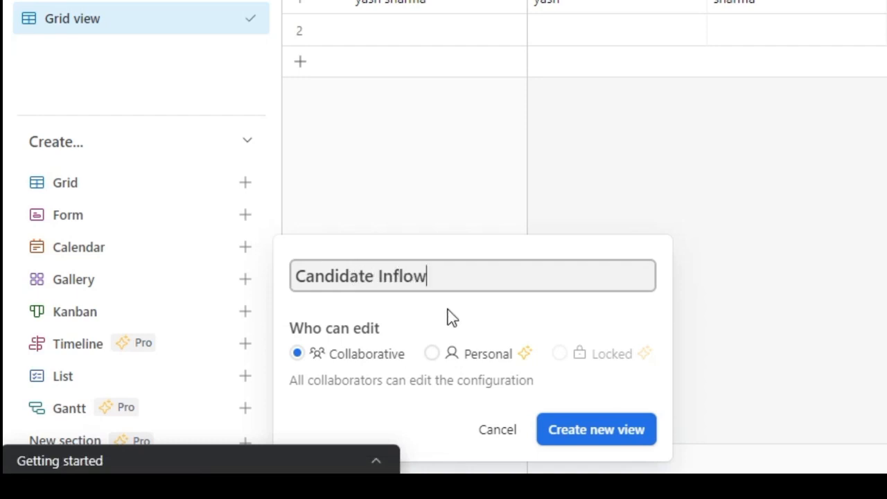
{"action": "left_click", "coordinate": [576, 436]}
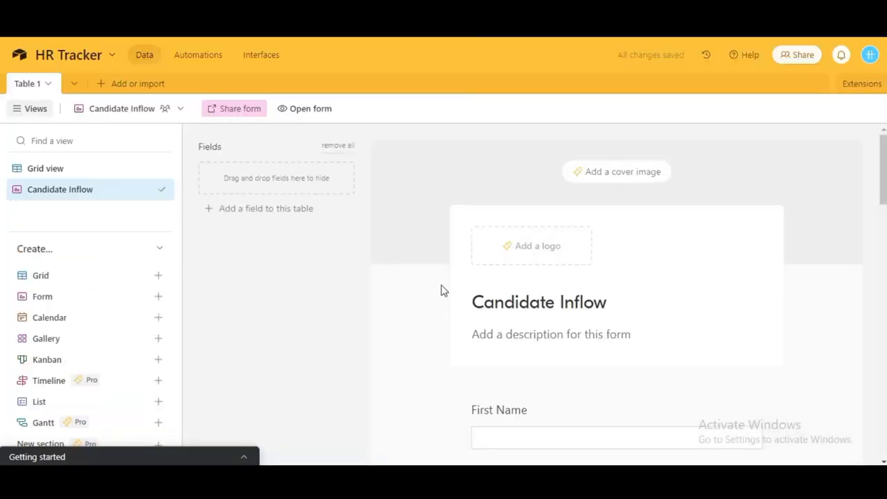
{"action": "scroll", "coordinate": [443, 291], "scroll_direction": "down", "scroll_amount": 5}
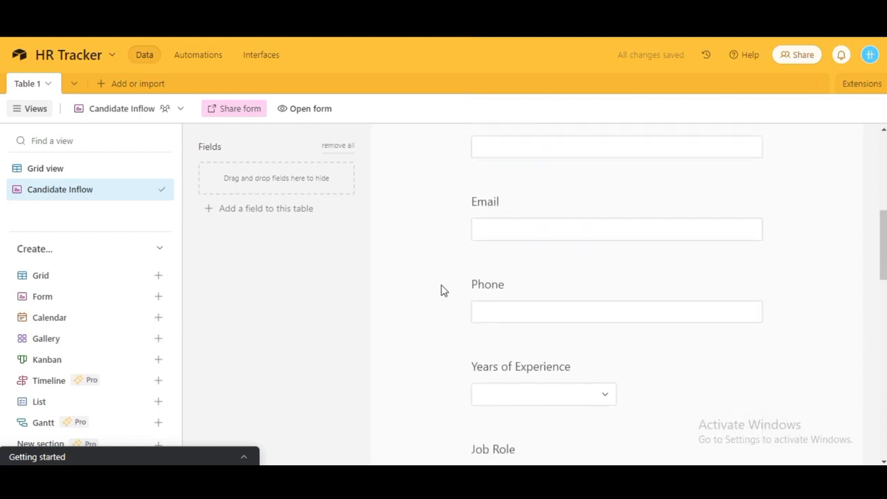
{"action": "scroll", "coordinate": [443, 291], "scroll_direction": "down", "scroll_amount": 4}
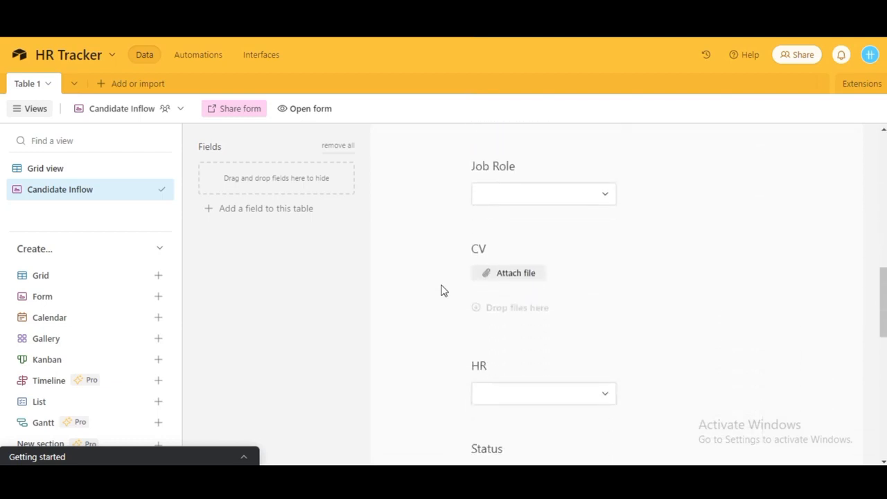
{"action": "scroll", "coordinate": [443, 291], "scroll_direction": "up", "scroll_amount": 1}
{"action": "scroll", "coordinate": [443, 291], "scroll_direction": "down", "scroll_amount": 3}
{"action": "scroll", "coordinate": [444, 291], "scroll_direction": "up", "scroll_amount": 1}
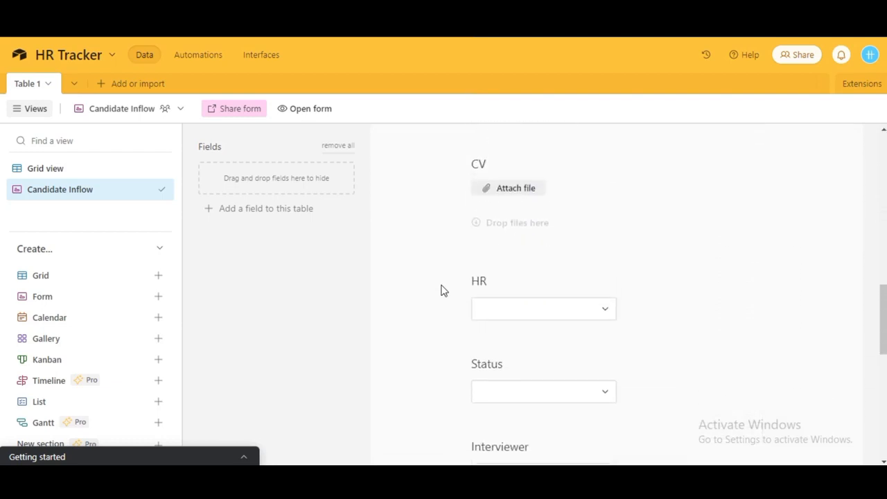
{"action": "scroll", "coordinate": [443, 291], "scroll_direction": "up", "scroll_amount": 4}
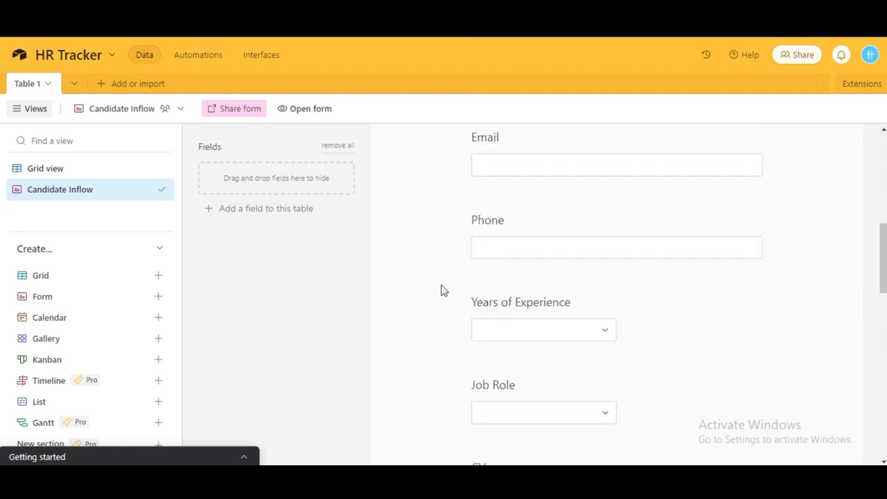
{"action": "scroll", "coordinate": [443, 291], "scroll_direction": "up", "scroll_amount": 5}
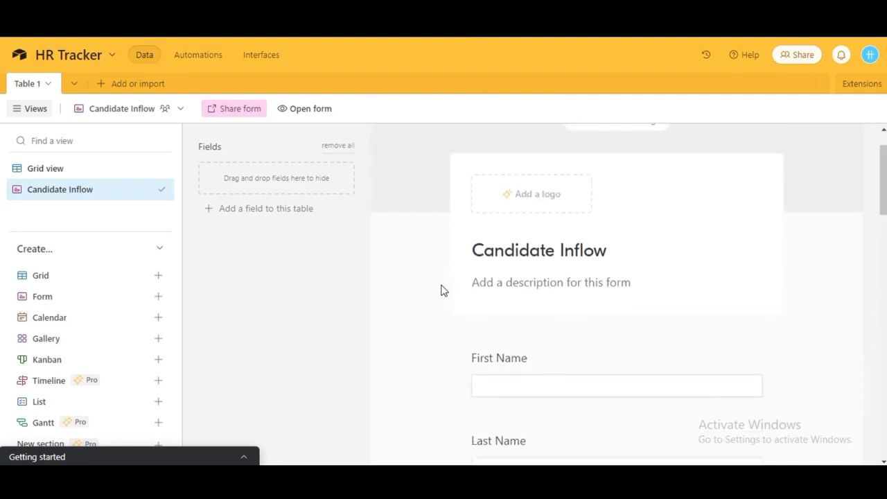
{"action": "scroll", "coordinate": [444, 291], "scroll_direction": "up", "scroll_amount": 1}
Write the two-line description 'Thanks for your interest.' / 'Please fill this form to get to the next step.'.
{"action": "left_click", "coordinate": [519, 334]}
{"action": "type", "text": "Tha"}
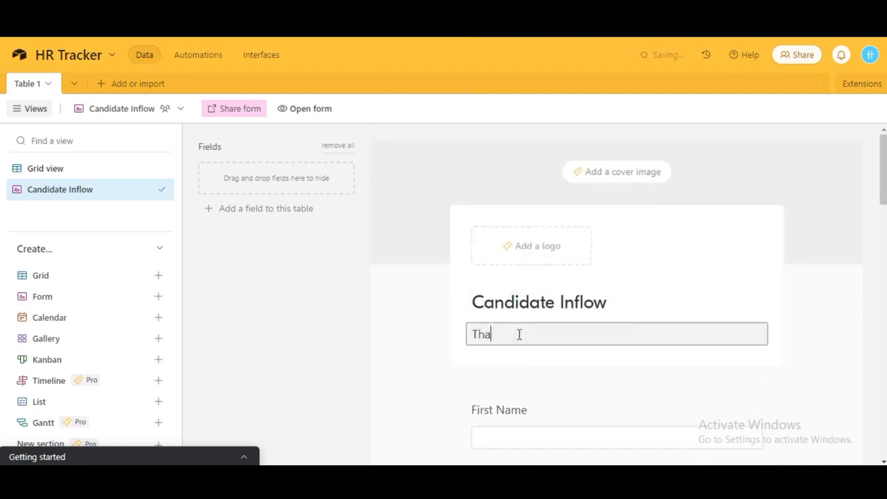
{"action": "type", "text": "nks for your interest."}
{"action": "scroll", "coordinate": [600, 353], "scroll_direction": "down", "scroll_amount": 2}
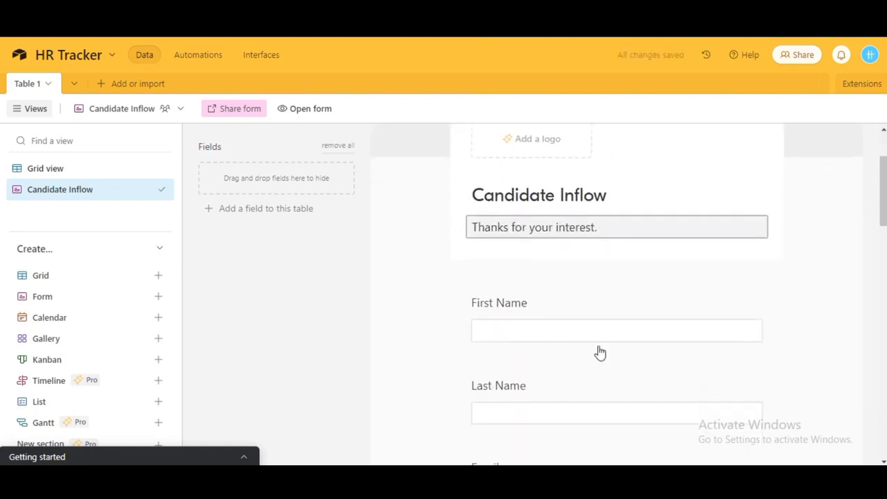
{"action": "scroll", "coordinate": [600, 354], "scroll_direction": "down", "scroll_amount": 1}
{"action": "key", "text": "Return"}
{"action": "type", "text": "Please fill this form to "}
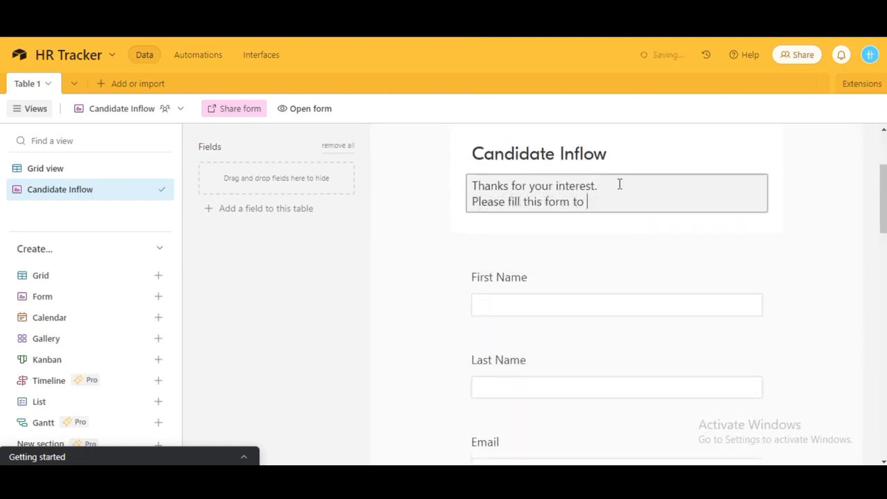
{"action": "type", "text": "get to the next step"}
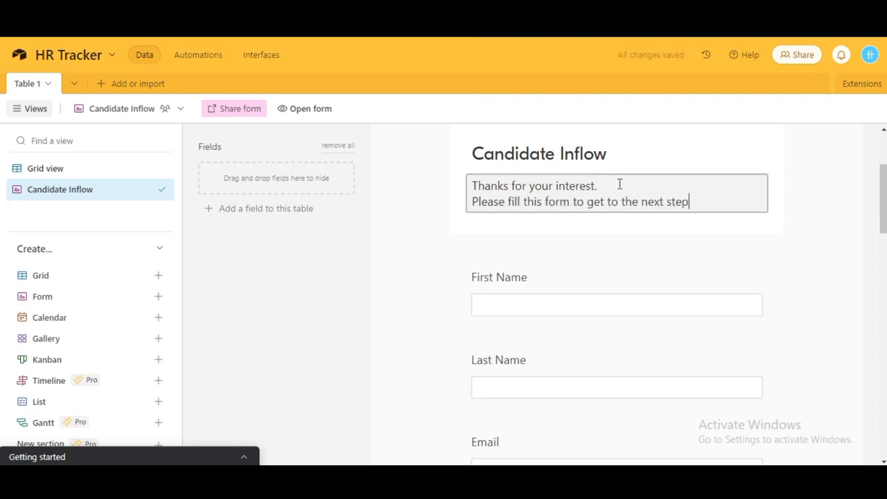
{"action": "type", "text": "."}
{"action": "left_click", "coordinate": [697, 269]}
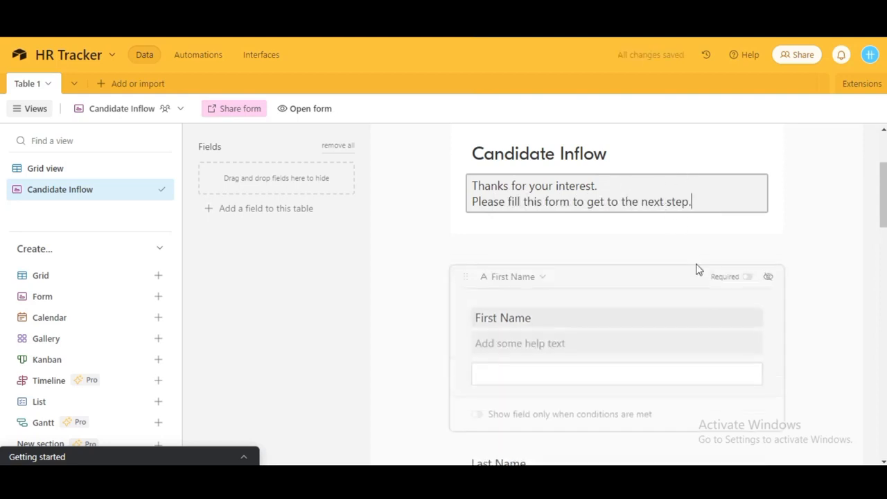
{"action": "left_click", "coordinate": [828, 271]}
{"action": "scroll", "coordinate": [740, 268], "scroll_direction": "down", "scroll_amount": 3}
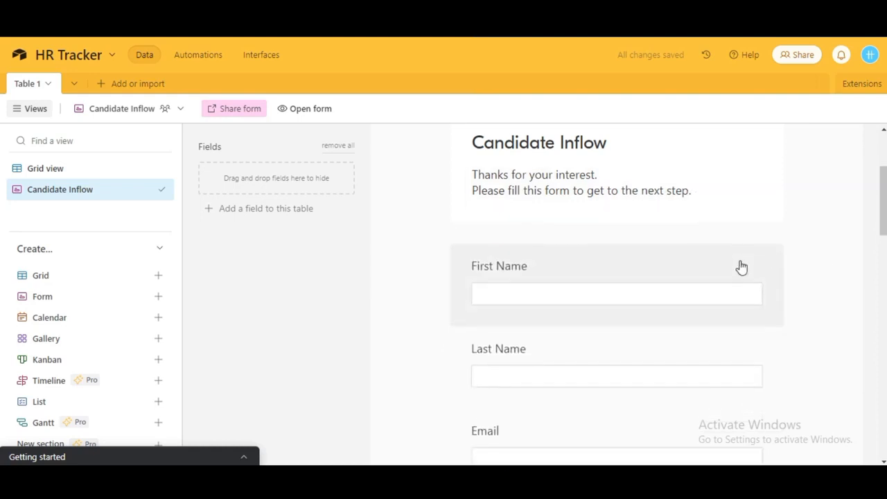
{"action": "scroll", "coordinate": [739, 268], "scroll_direction": "down", "scroll_amount": 2}
{"action": "scroll", "coordinate": [740, 267], "scroll_direction": "up", "scroll_amount": 3}
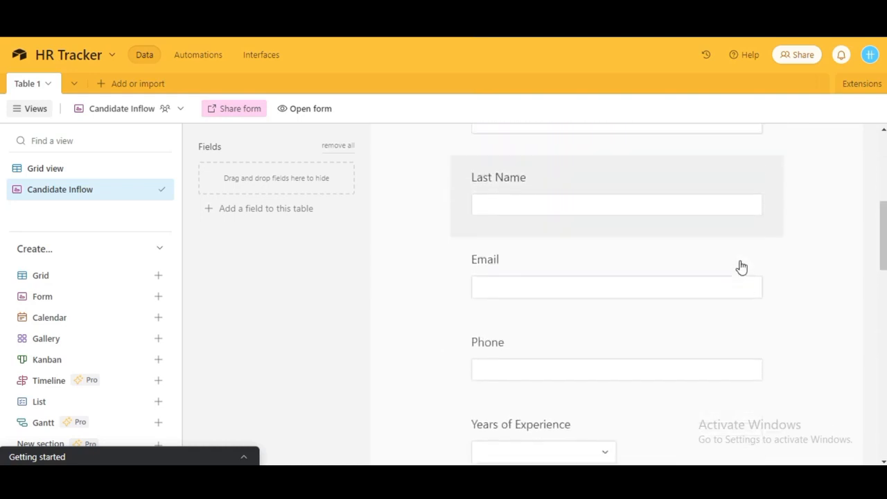
{"action": "left_click", "coordinate": [626, 299]}
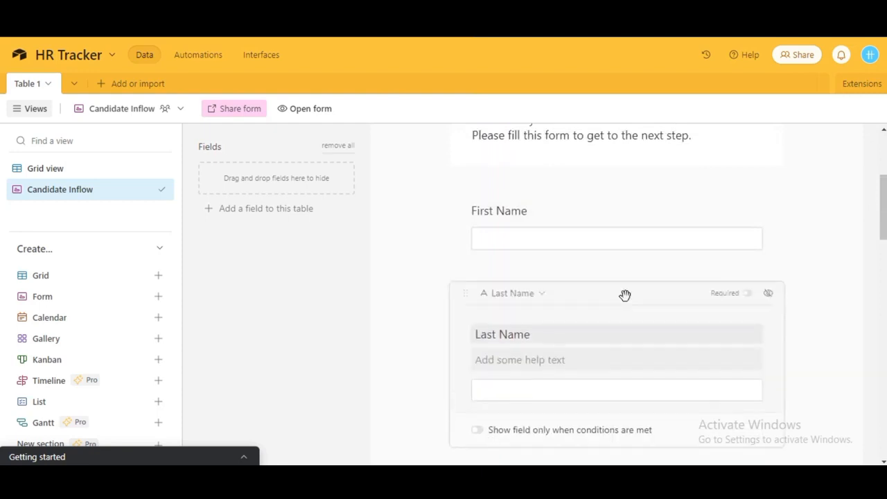
{"action": "left_click", "coordinate": [594, 222]}
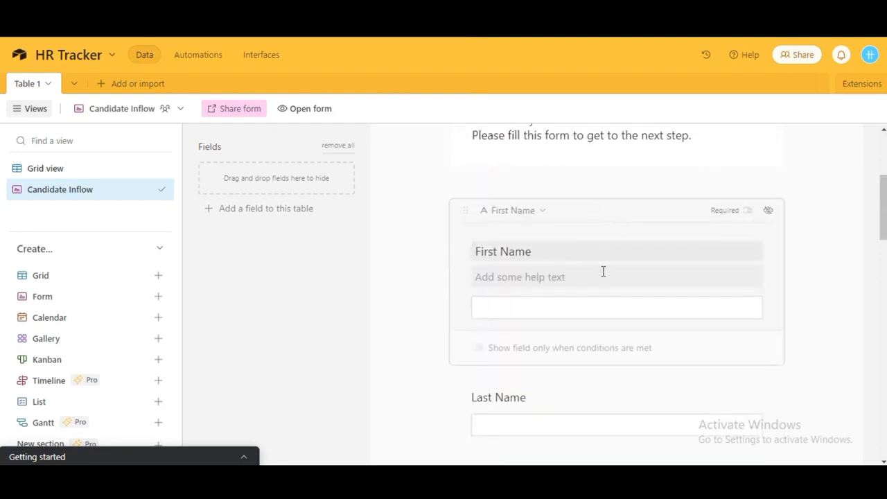
{"action": "scroll", "coordinate": [603, 270], "scroll_direction": "down", "scroll_amount": 5}
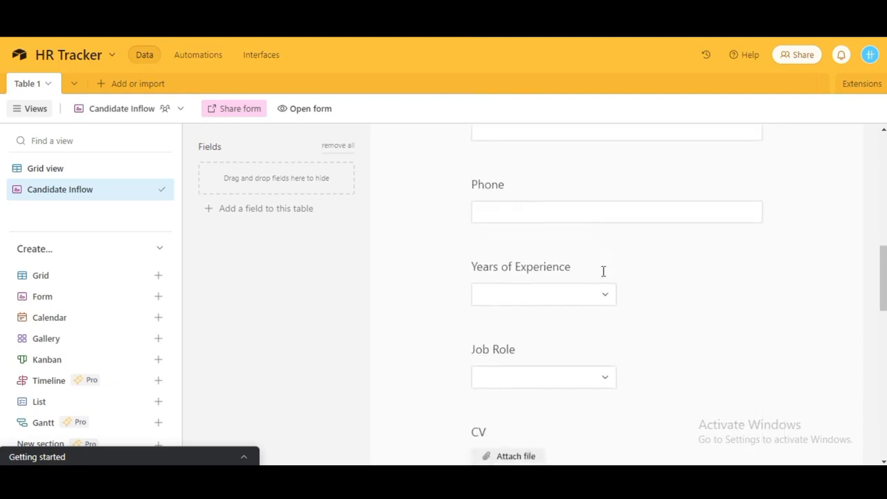
{"action": "scroll", "coordinate": [602, 271], "scroll_direction": "down", "scroll_amount": 1}
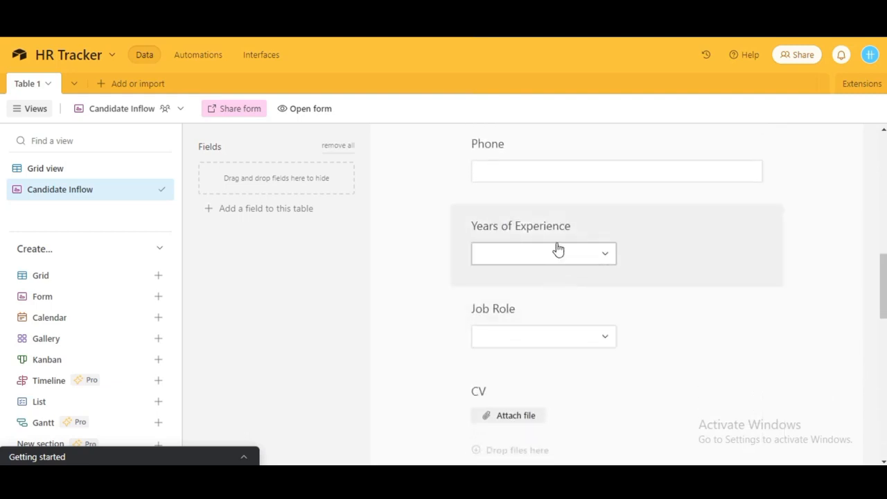
{"action": "scroll", "coordinate": [611, 322], "scroll_direction": "down", "scroll_amount": 3}
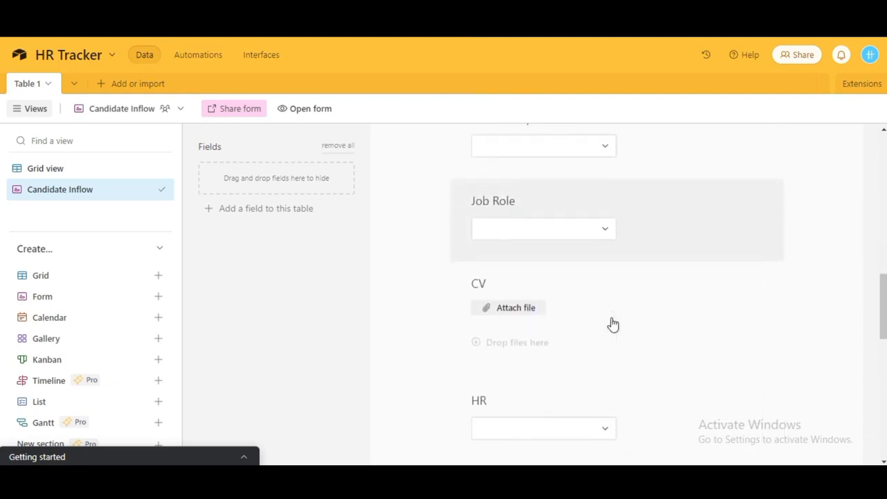
{"action": "scroll", "coordinate": [612, 323], "scroll_direction": "up", "scroll_amount": 1}
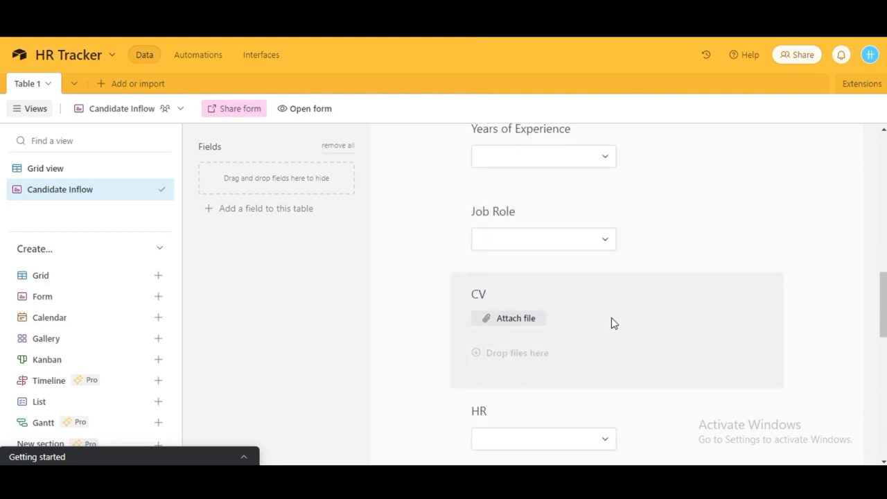
{"action": "scroll", "coordinate": [611, 318], "scroll_direction": "down", "scroll_amount": 4}
{"action": "scroll", "coordinate": [611, 322], "scroll_direction": "down", "scroll_amount": 3}
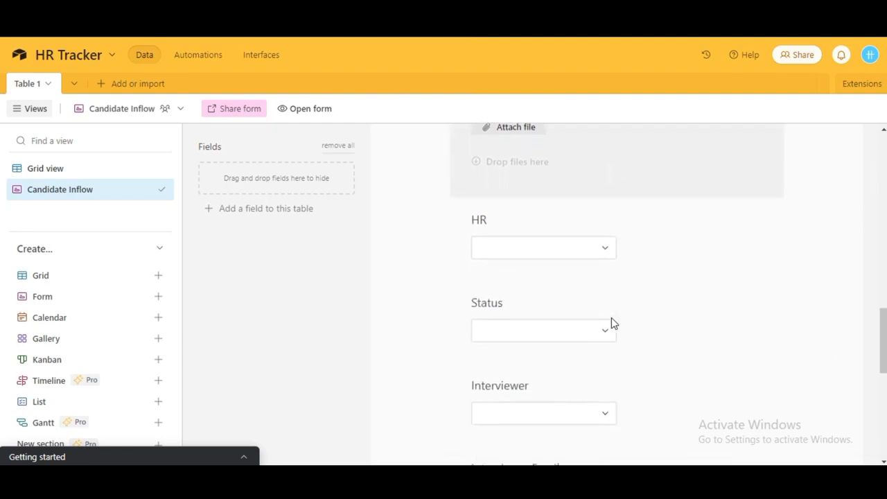
{"action": "scroll", "coordinate": [611, 322], "scroll_direction": "down", "scroll_amount": 2}
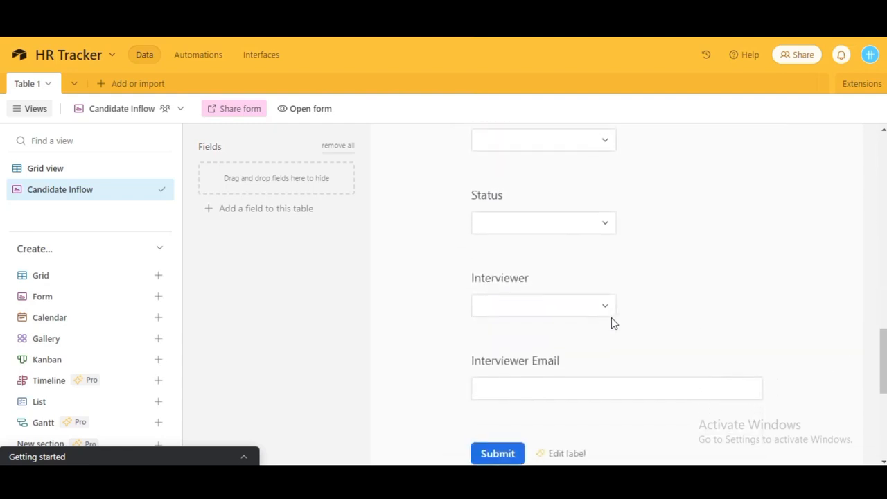
{"action": "scroll", "coordinate": [611, 322], "scroll_direction": "up", "scroll_amount": 2}
{"action": "scroll", "coordinate": [611, 323], "scroll_direction": "down", "scroll_amount": 3}
{"action": "scroll", "coordinate": [611, 319], "scroll_direction": "down", "scroll_amount": 1}
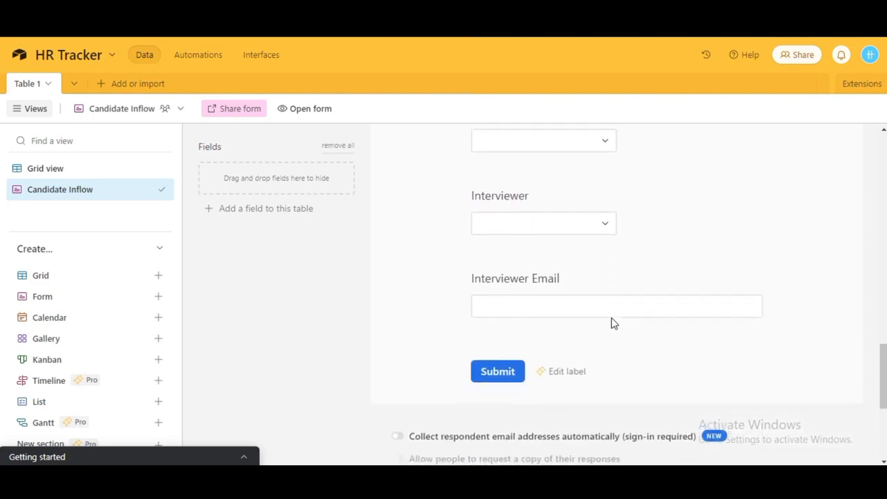
{"action": "scroll", "coordinate": [611, 319], "scroll_direction": "up", "scroll_amount": 3}
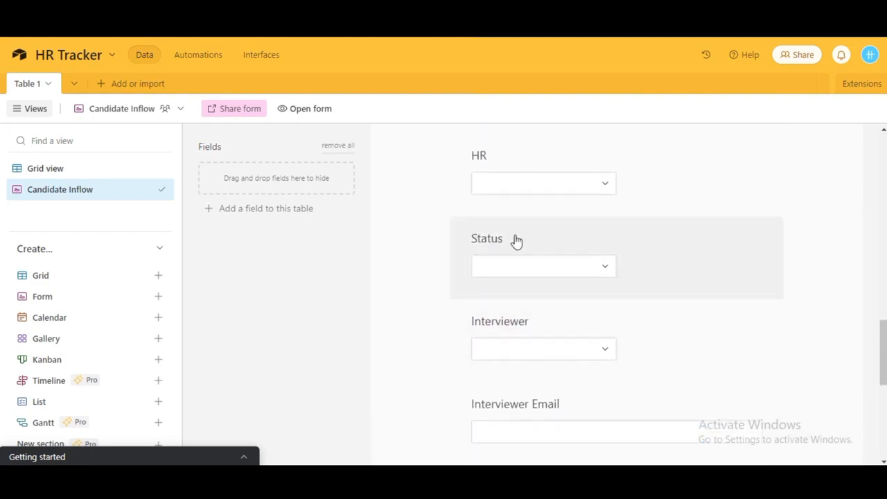
Drag the Status, HR and Interviewer fields from the form into the Fields panel.
{"action": "left_click_drag", "start_coordinate": [517, 241], "coordinate": [320, 181]}
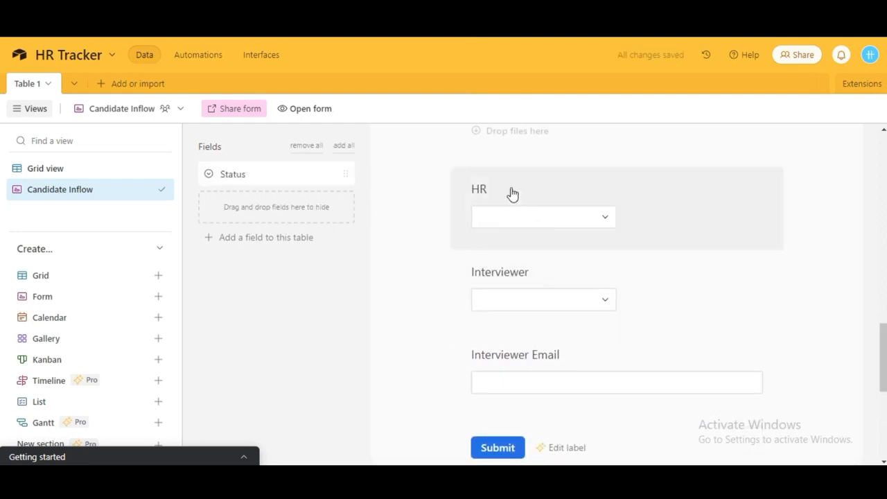
{"action": "left_click_drag", "start_coordinate": [511, 194], "coordinate": [304, 198]}
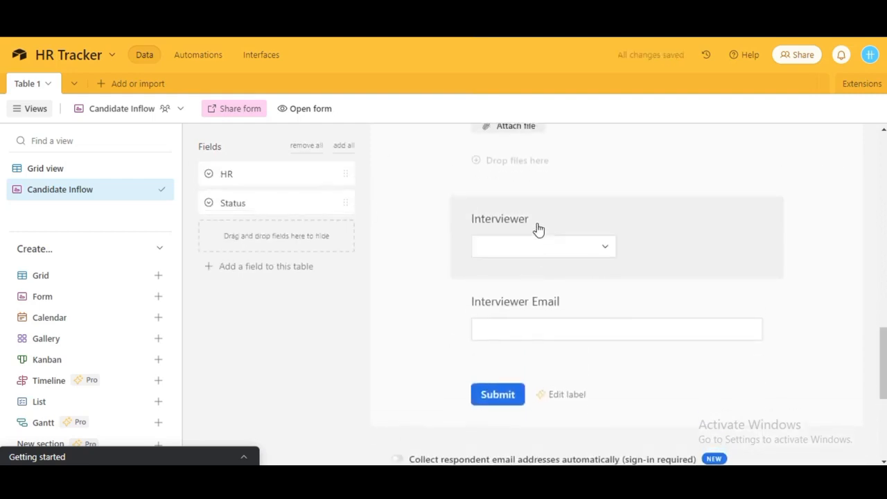
{"action": "left_click_drag", "start_coordinate": [539, 229], "coordinate": [323, 223]}
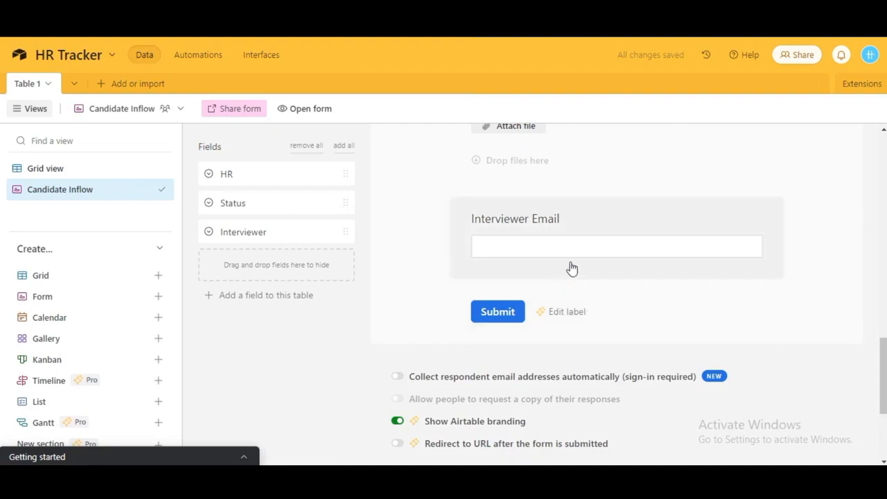
{"action": "scroll", "coordinate": [633, 311], "scroll_direction": "down", "scroll_amount": 1}
Replace the after-submission message text with 'we've recorded your details. Thanks!'.
{"action": "scroll", "coordinate": [632, 310], "scroll_direction": "down", "scroll_amount": 2}
{"action": "scroll", "coordinate": [632, 310], "scroll_direction": "up", "scroll_amount": 1}
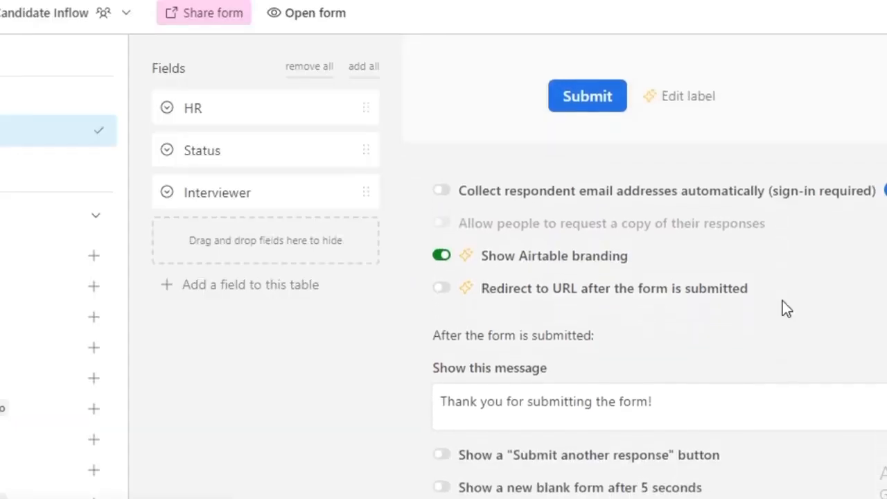
{"action": "scroll", "coordinate": [631, 310], "scroll_direction": "down", "scroll_amount": 1}
{"action": "scroll", "coordinate": [782, 308], "scroll_direction": "up", "scroll_amount": 10}
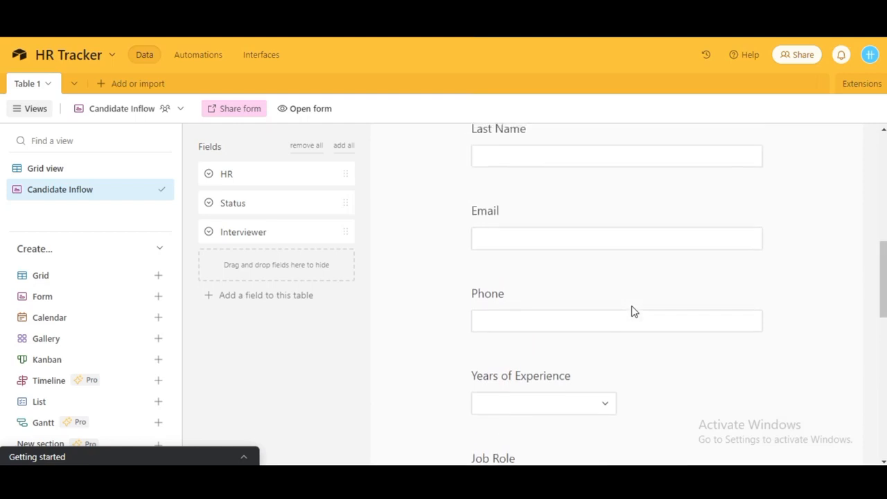
{"action": "scroll", "coordinate": [633, 311], "scroll_direction": "up", "scroll_amount": 2}
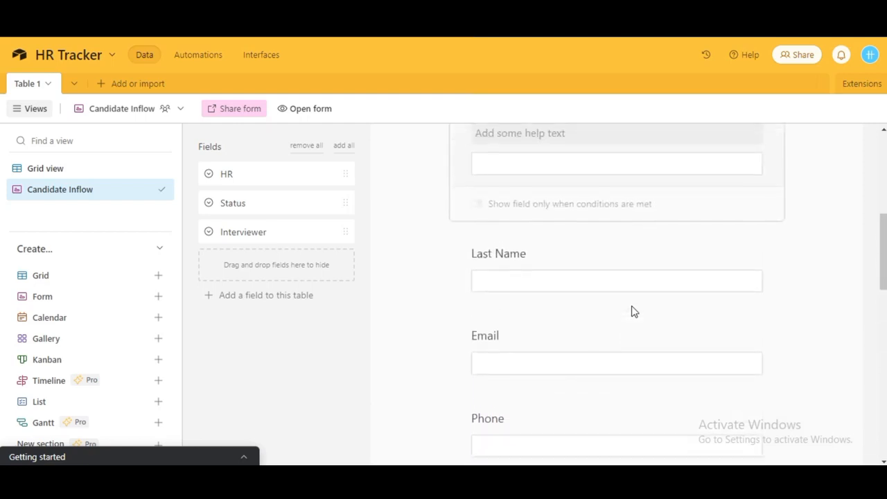
{"action": "scroll", "coordinate": [632, 311], "scroll_direction": "down", "scroll_amount": 4}
{"action": "scroll", "coordinate": [631, 309], "scroll_direction": "down", "scroll_amount": 2}
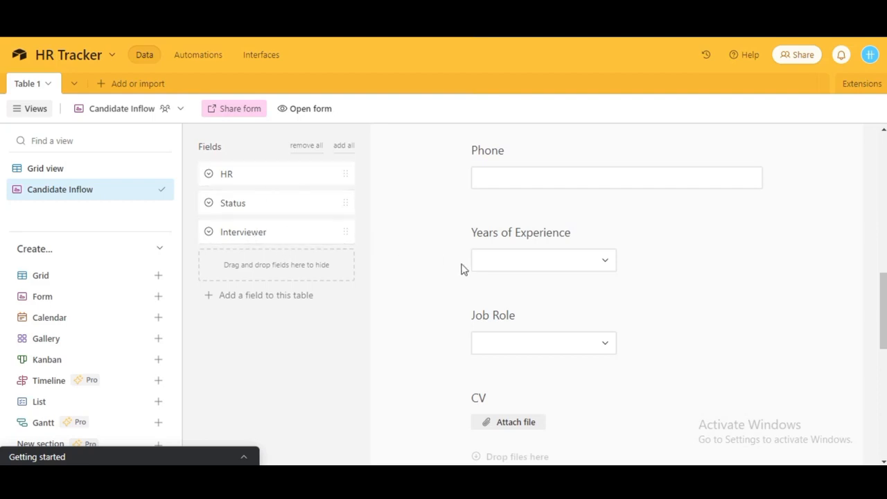
{"action": "scroll", "coordinate": [503, 295], "scroll_direction": "down", "scroll_amount": 5}
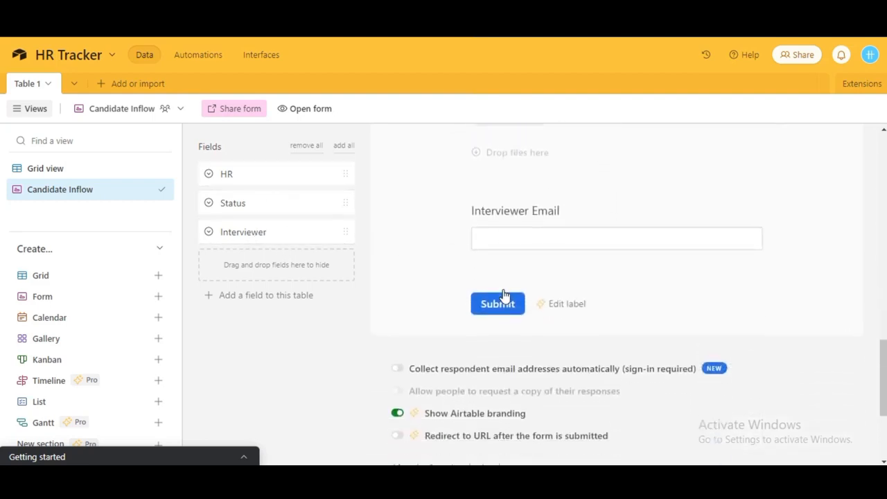
{"action": "scroll", "coordinate": [503, 295], "scroll_direction": "up", "scroll_amount": 3}
{"action": "scroll", "coordinate": [503, 295], "scroll_direction": "down", "scroll_amount": 5}
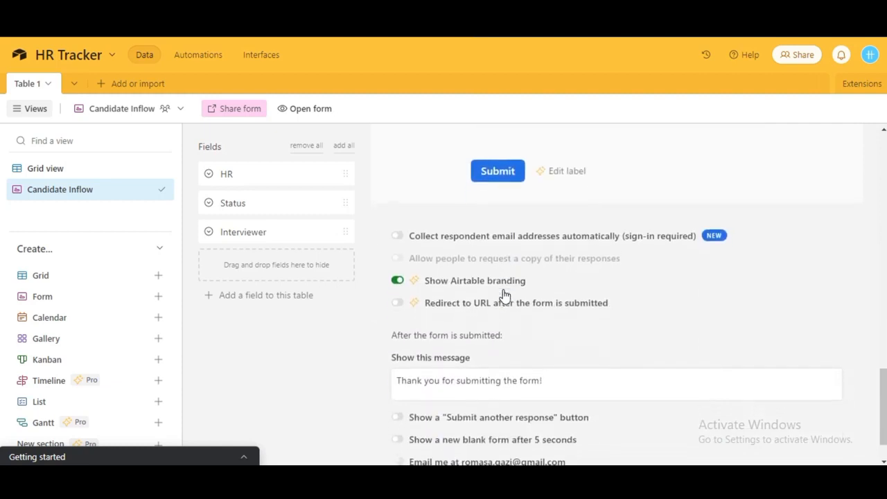
{"action": "scroll", "coordinate": [503, 295], "scroll_direction": "down", "scroll_amount": 1}
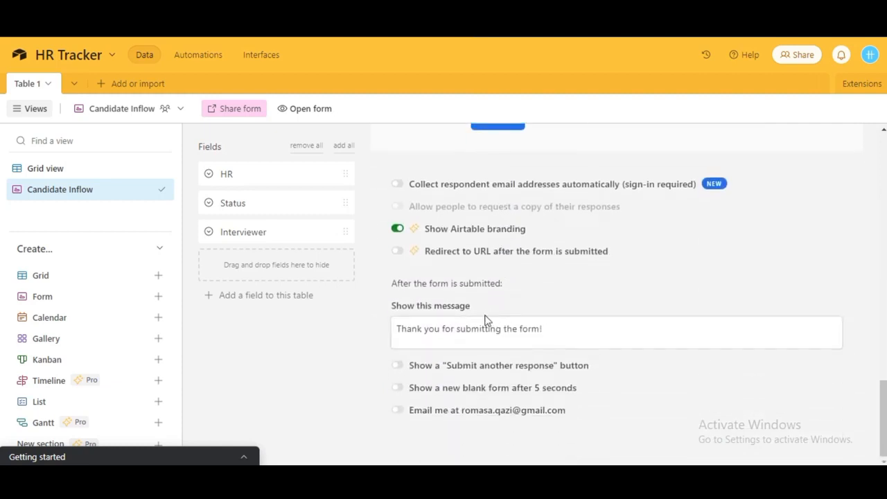
{"action": "left_click", "coordinate": [563, 328]}
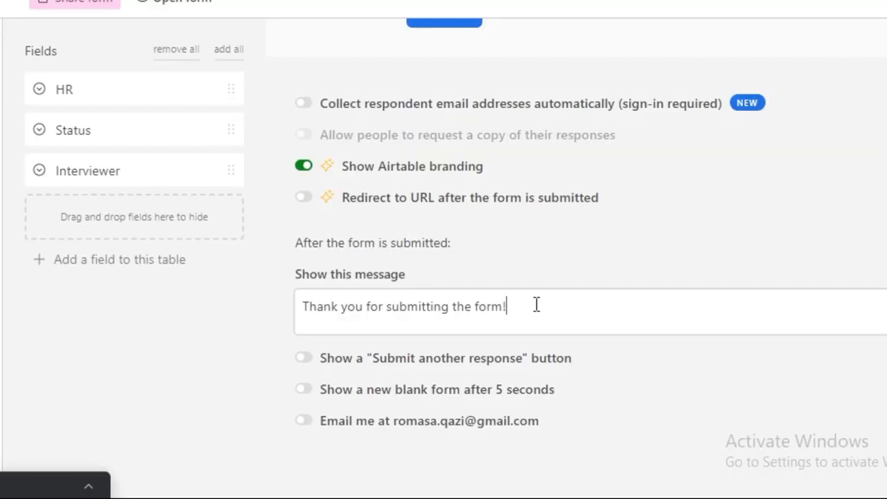
{"action": "key", "text": "ctrl+a"}
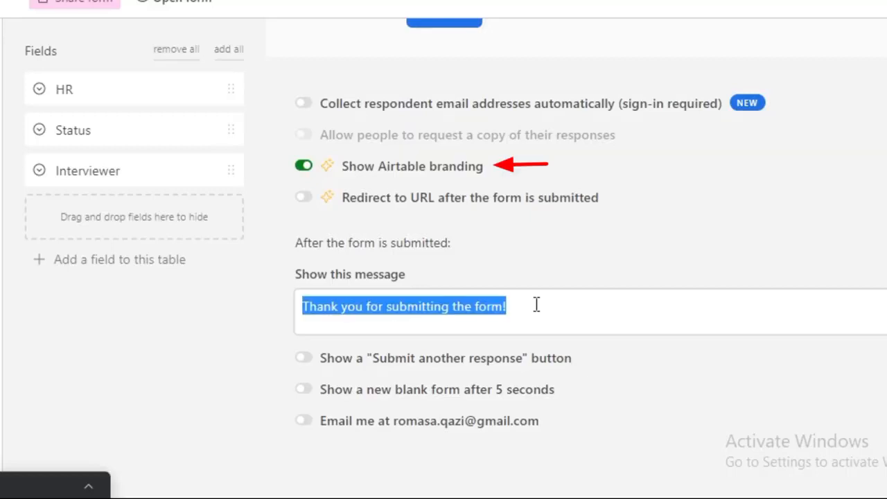
{"action": "type", "text": "we've r"}
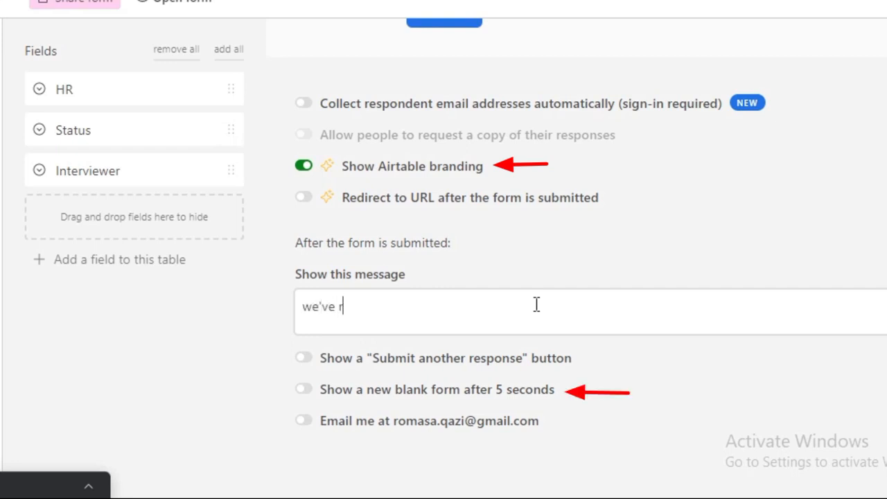
{"action": "type", "text": "ecorded your details. Thanks!"}
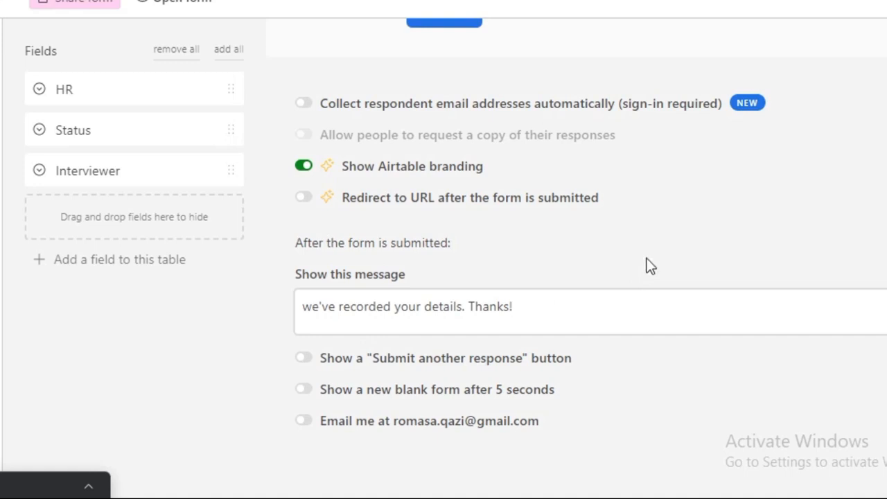
{"action": "scroll", "coordinate": [647, 266], "scroll_direction": "up", "scroll_amount": 2}
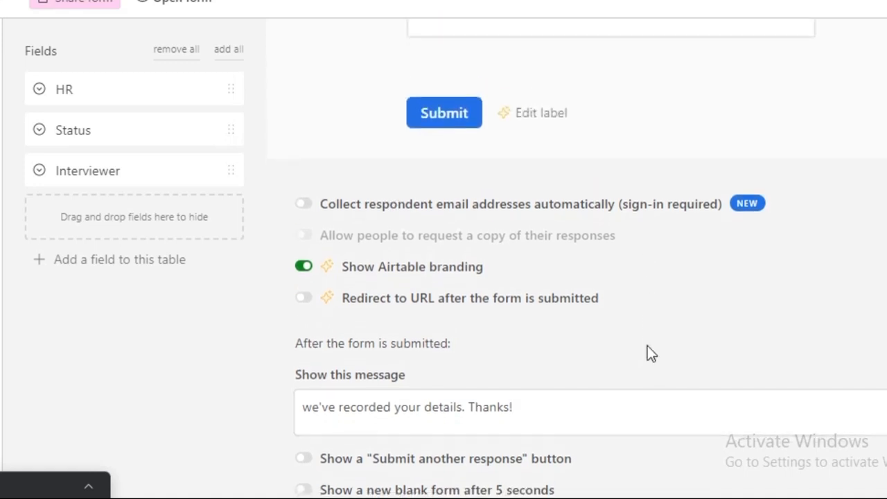
{"action": "scroll", "coordinate": [647, 346], "scroll_direction": "down", "scroll_amount": 1}
{"action": "scroll", "coordinate": [647, 346], "scroll_direction": "up", "scroll_amount": 2}
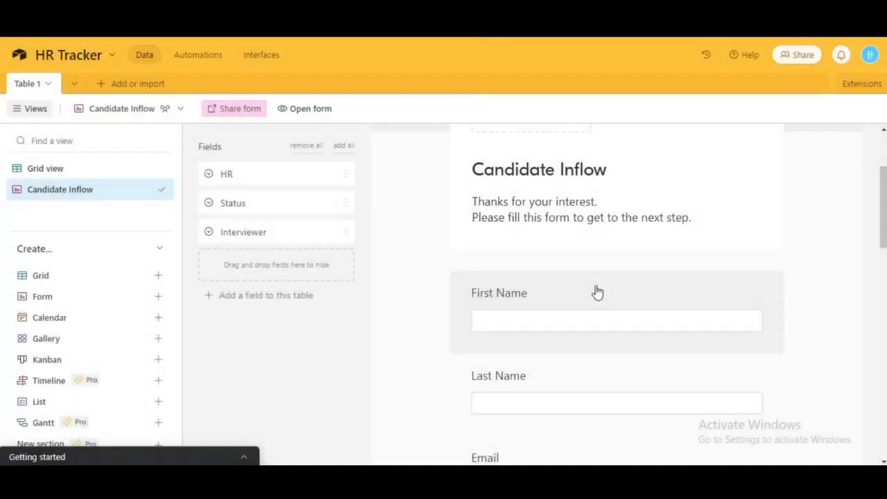
Make First Name required, after briefly removing and restoring it on the form.
{"action": "left_click", "coordinate": [642, 296]}
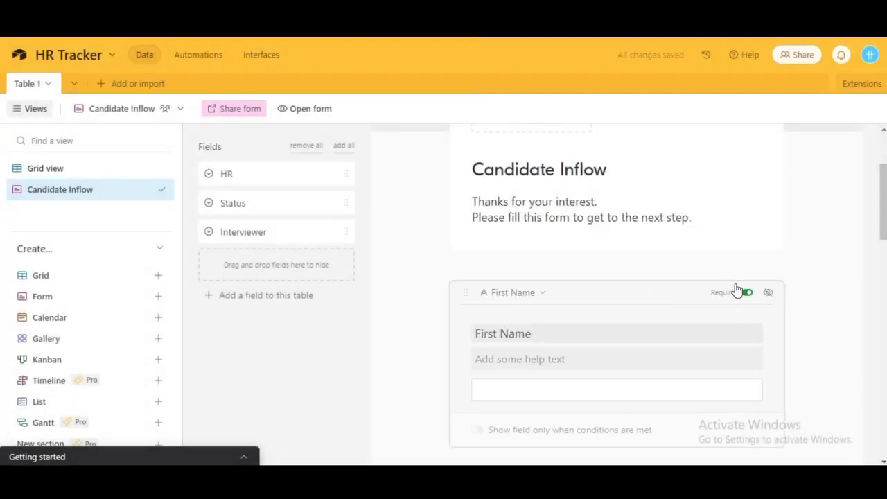
{"action": "left_click", "coordinate": [768, 293]}
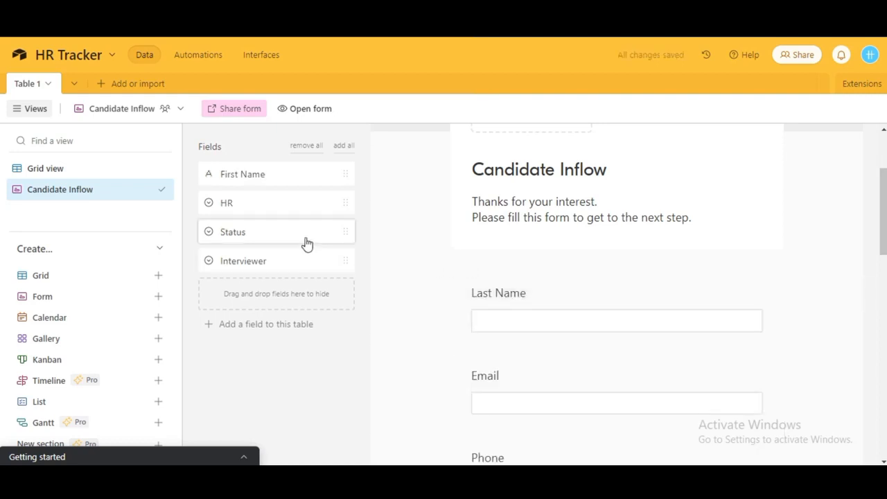
{"action": "left_click", "coordinate": [276, 182]}
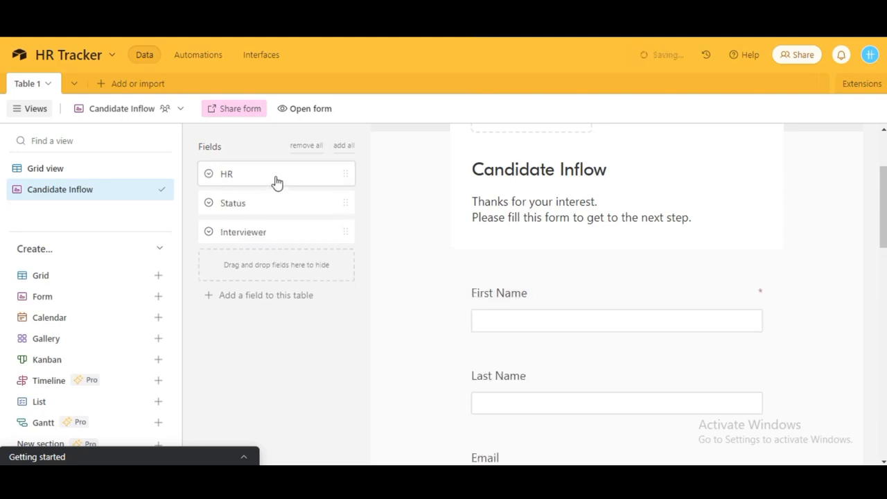
{"action": "left_click", "coordinate": [733, 300]}
{"action": "left_click", "coordinate": [749, 298]}
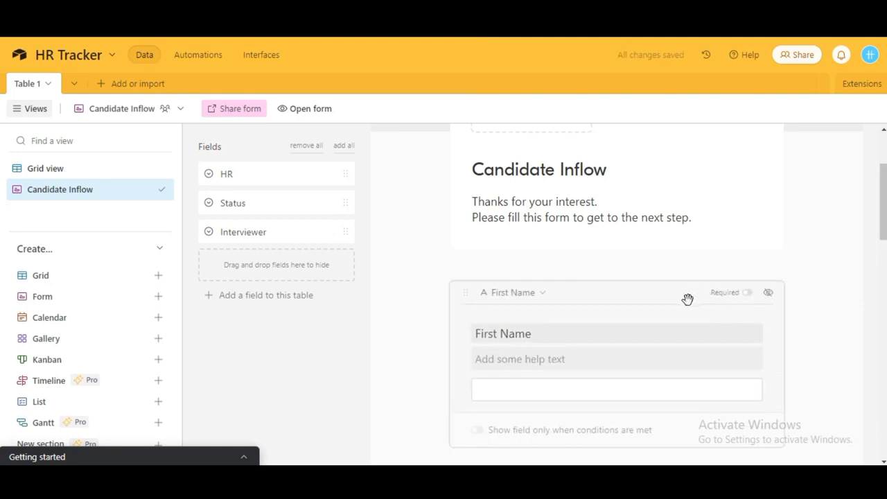
{"action": "left_click", "coordinate": [748, 293]}
{"action": "left_click", "coordinate": [749, 295]}
{"action": "left_click", "coordinate": [748, 293]}
{"action": "scroll", "coordinate": [750, 301], "scroll_direction": "down", "scroll_amount": 3}
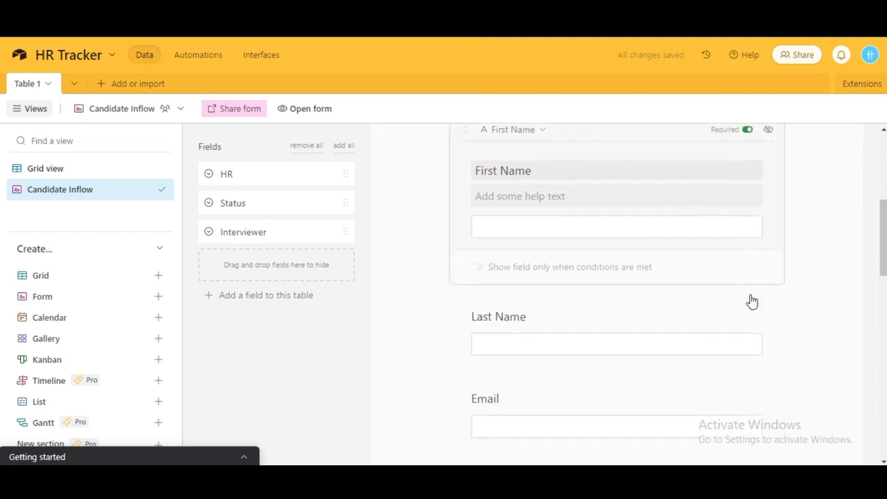
{"action": "mouse_move", "coordinate": [715, 280]}
{"action": "left_mouse_down"}
{"action": "mouse_move", "coordinate": [730, 280]}
{"action": "mouse_move", "coordinate": [716, 284]}
{"action": "left_mouse_up"}
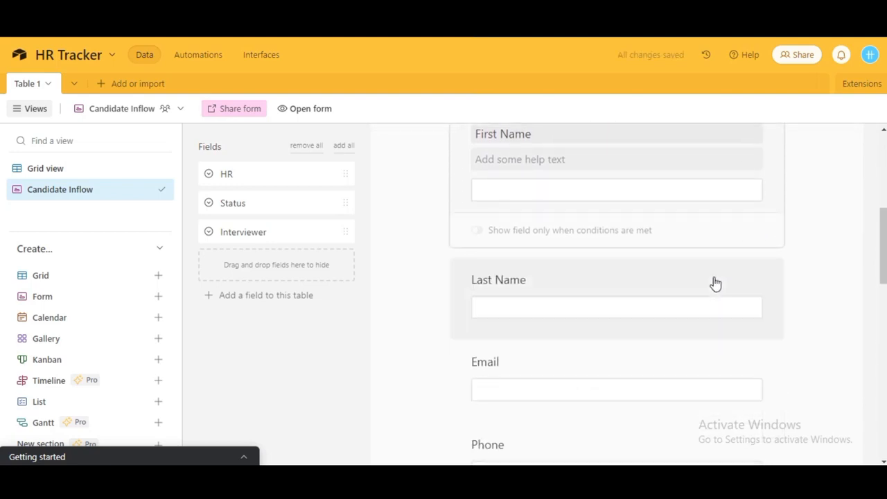
Make Last Name, Email, Phone and Years of Experience required questions.
{"action": "left_click", "coordinate": [719, 284]}
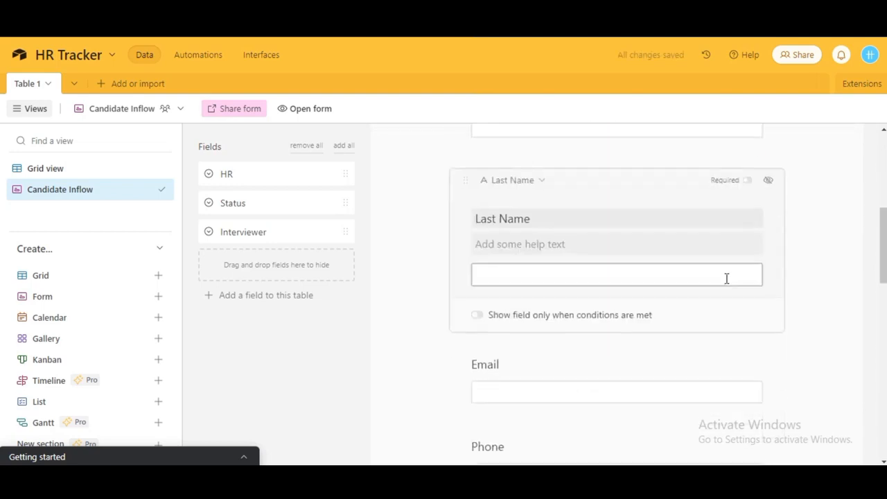
{"action": "left_click", "coordinate": [750, 176]}
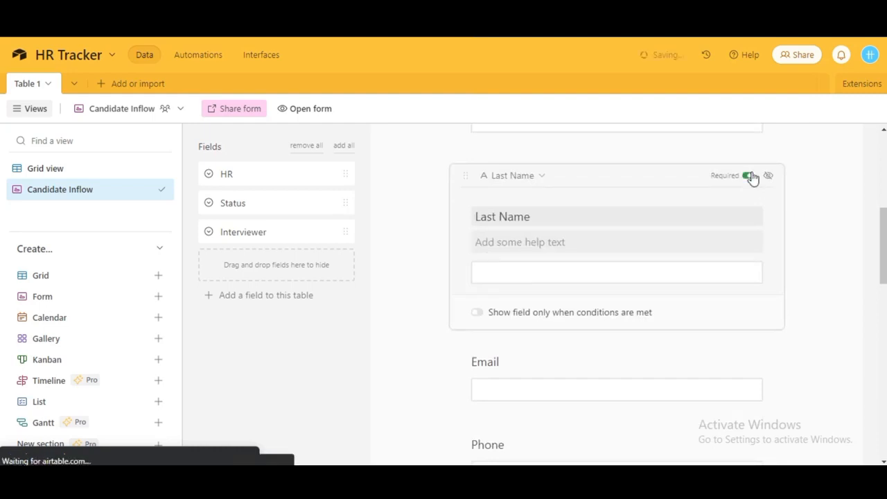
{"action": "left_click", "coordinate": [600, 361]}
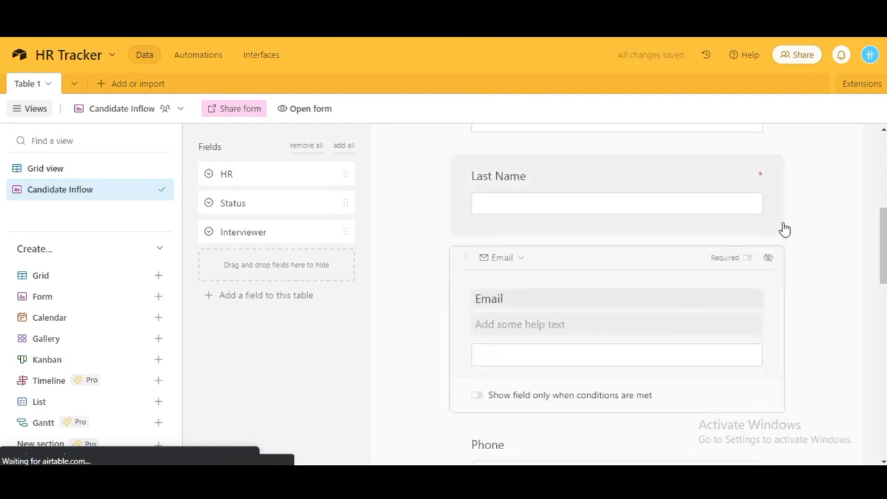
{"action": "left_click", "coordinate": [748, 259]}
{"action": "scroll", "coordinate": [746, 257], "scroll_direction": "down", "scroll_amount": 2}
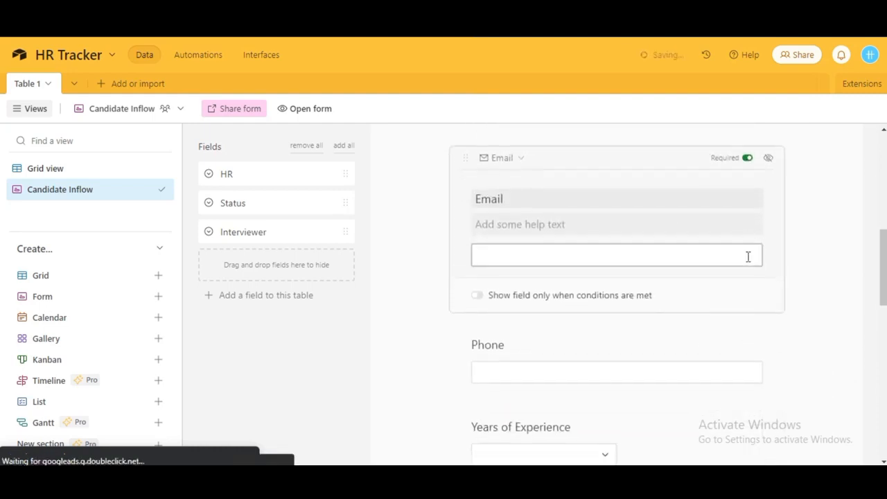
{"action": "left_click", "coordinate": [700, 316]}
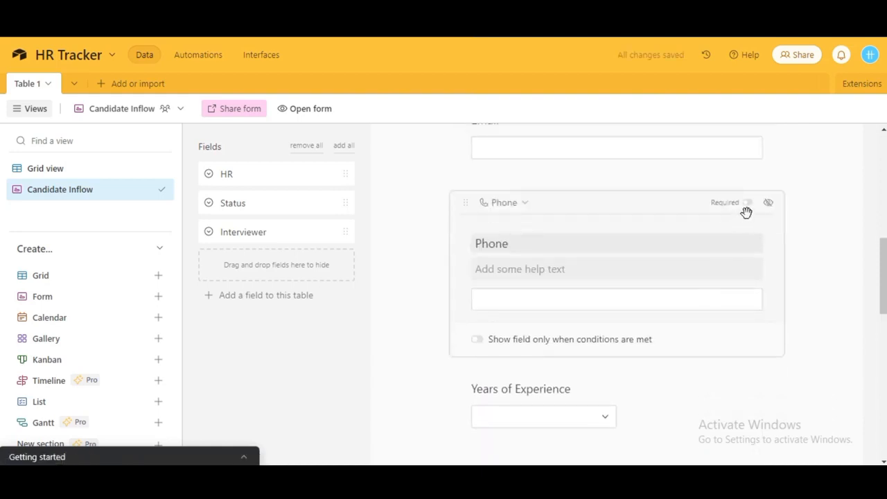
{"action": "left_click", "coordinate": [748, 205]}
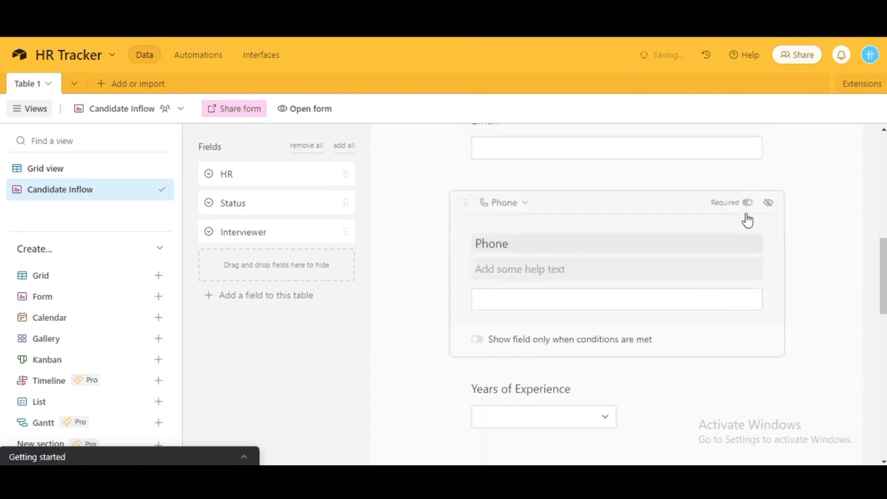
{"action": "left_click", "coordinate": [668, 386]}
{"action": "left_click", "coordinate": [748, 285]}
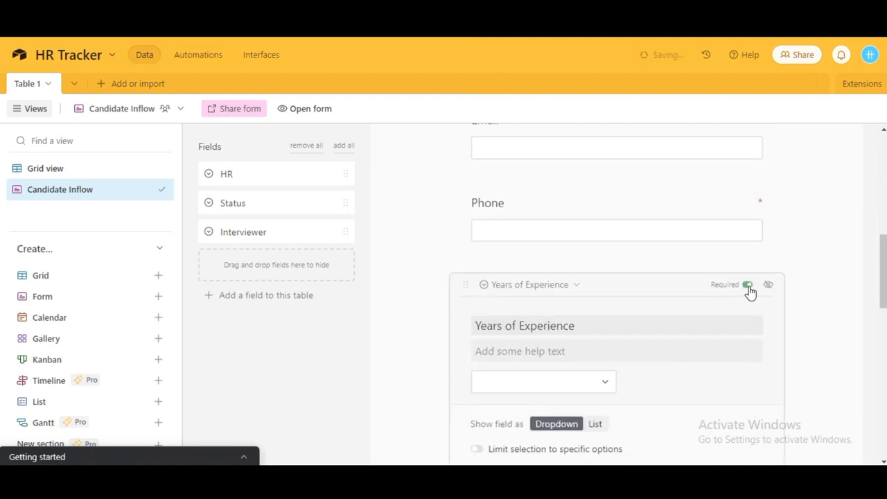
Make Job Role, the CV upload and Interviewer Email required questions.
{"action": "scroll", "coordinate": [748, 284], "scroll_direction": "down", "scroll_amount": 1}
{"action": "scroll", "coordinate": [748, 285], "scroll_direction": "down", "scroll_amount": 3}
{"action": "left_click", "coordinate": [709, 251]}
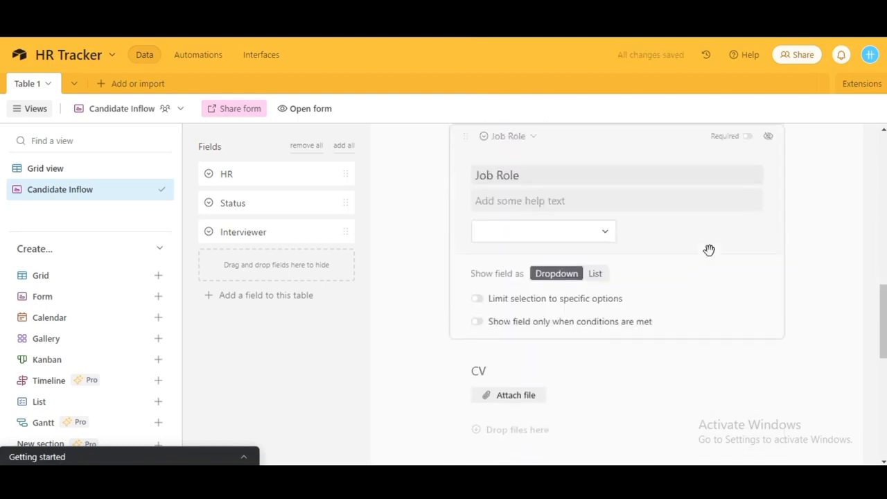
{"action": "left_click", "coordinate": [748, 141]}
{"action": "left_click", "coordinate": [607, 417]}
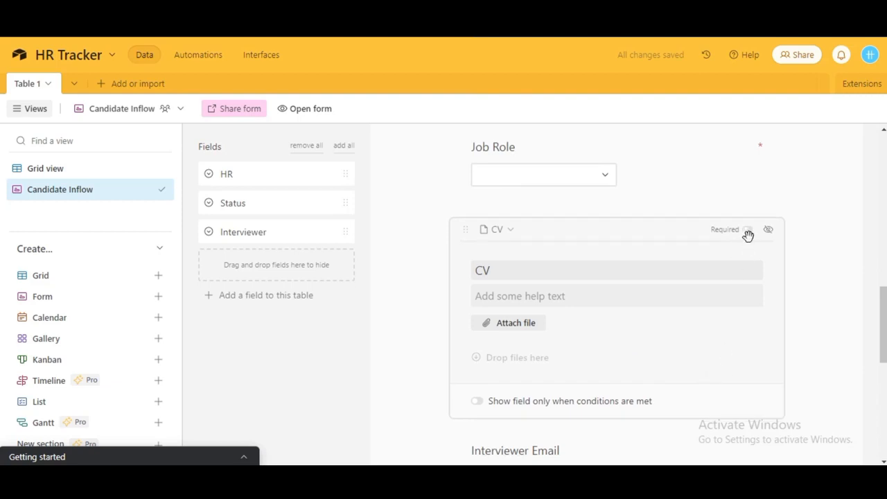
{"action": "left_click", "coordinate": [748, 231]}
{"action": "scroll", "coordinate": [654, 353], "scroll_direction": "down", "scroll_amount": 3}
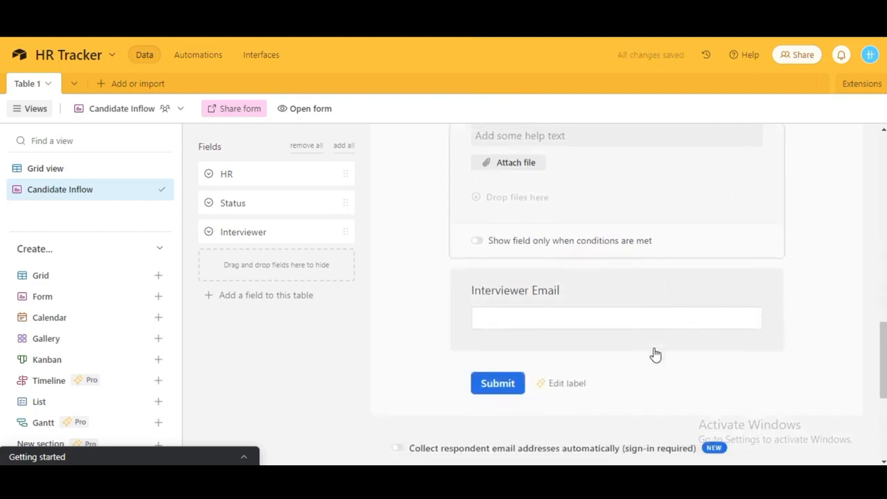
{"action": "left_click", "coordinate": [679, 257]}
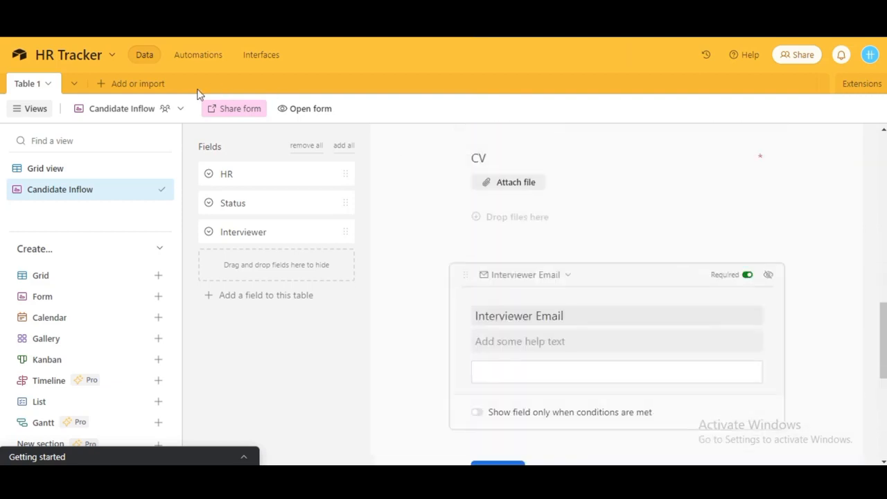
Change the Years of Experience column in the candidate grid to a single-select field.
{"action": "left_click", "coordinate": [124, 172]}
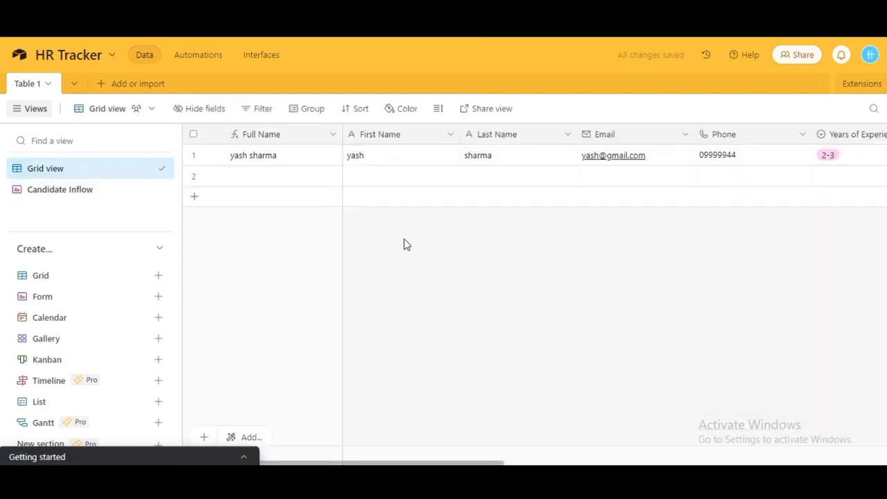
{"action": "scroll", "coordinate": [697, 264], "scroll_direction": "right", "scroll_amount": 5}
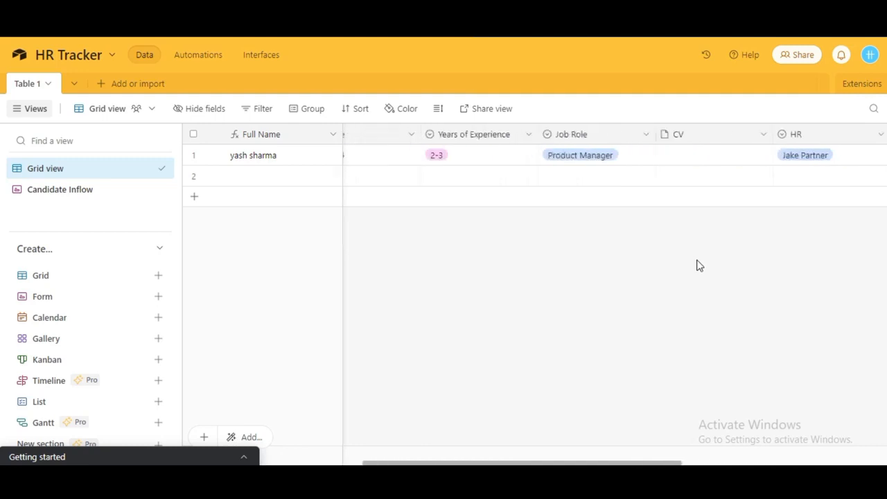
{"action": "left_click", "coordinate": [519, 140]}
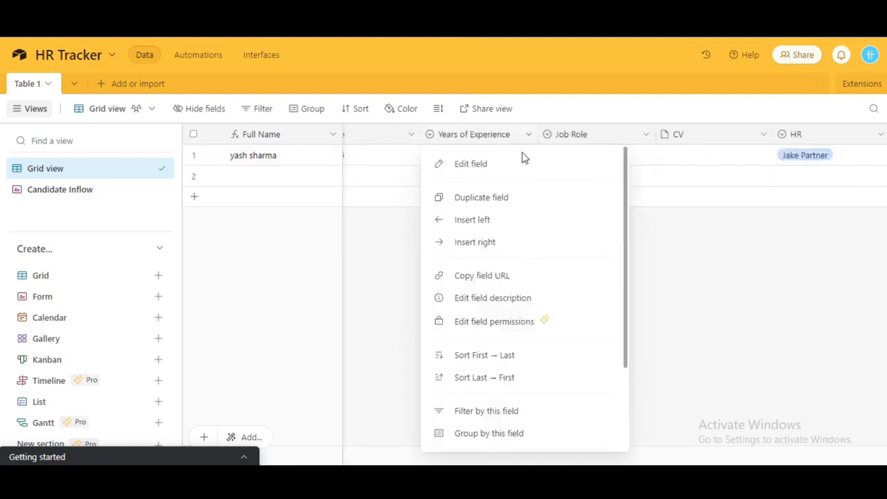
{"action": "left_click", "coordinate": [522, 158]}
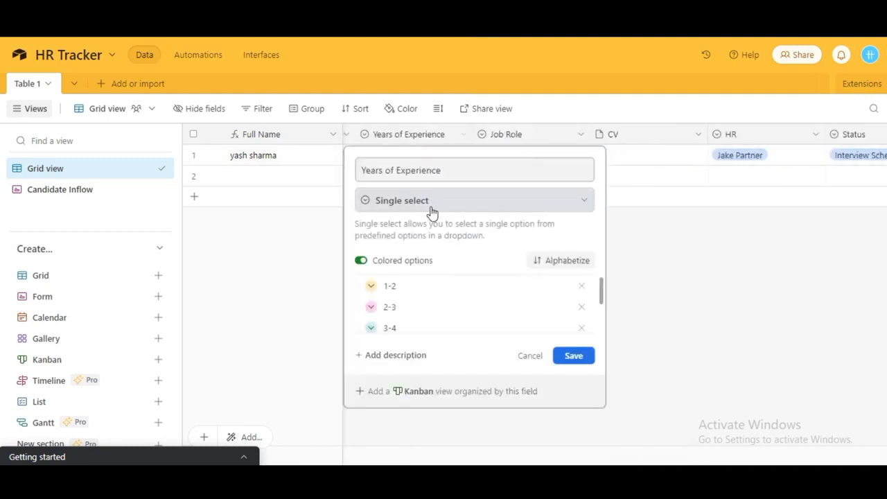
{"action": "left_click", "coordinate": [430, 208]}
{"action": "left_click", "coordinate": [414, 282]}
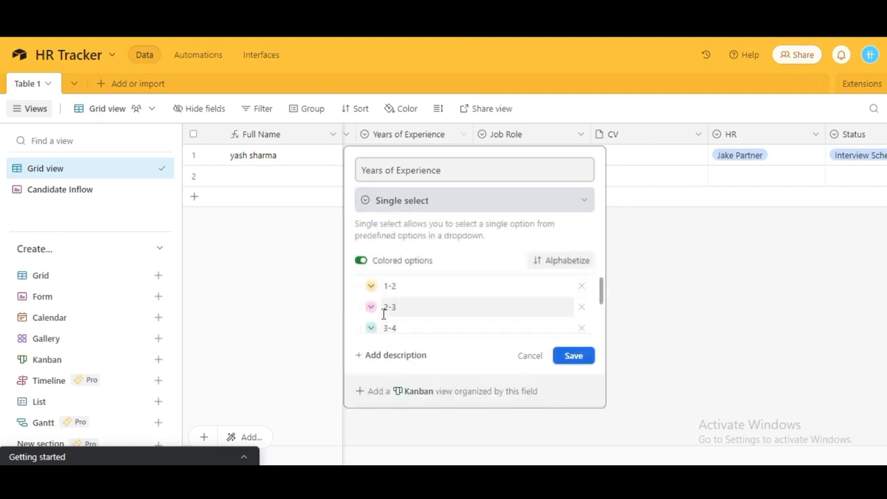
Review the 1-2, 2-3 and 3-4 options, keep Single select, and save the field.
{"action": "left_click", "coordinate": [400, 292]}
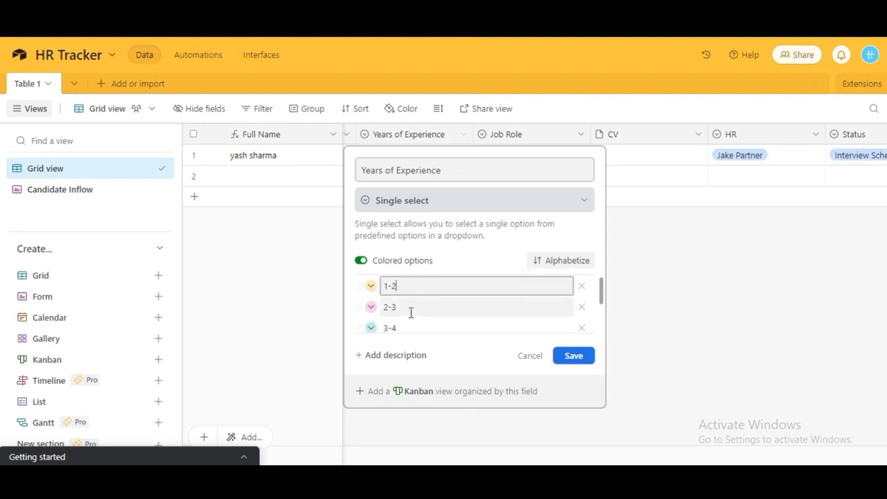
{"action": "left_click", "coordinate": [410, 311]}
{"action": "left_click", "coordinate": [415, 287]}
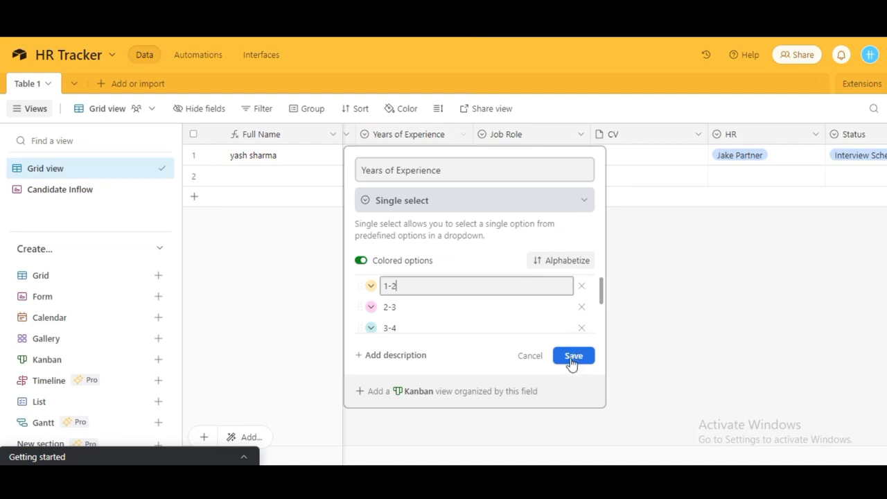
{"action": "scroll", "coordinate": [420, 308], "scroll_direction": "down", "scroll_amount": 3}
{"action": "scroll", "coordinate": [420, 309], "scroll_direction": "up", "scroll_amount": 3}
{"action": "left_click", "coordinate": [412, 202]}
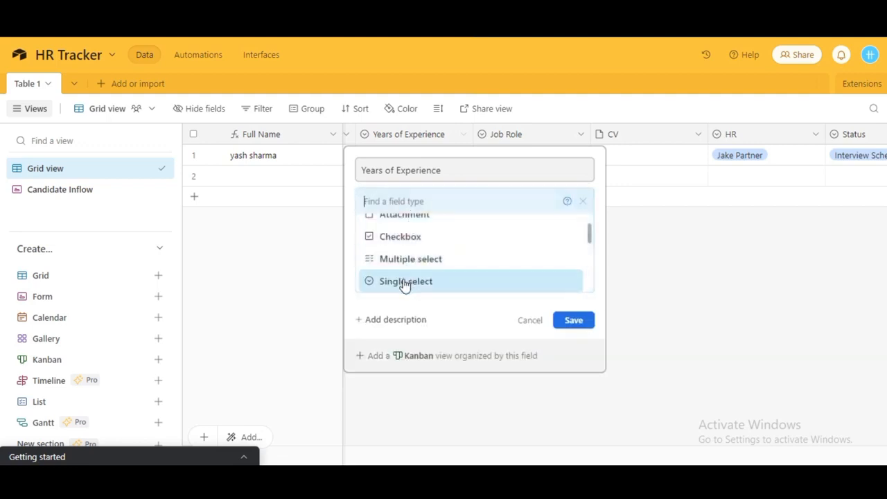
{"action": "left_click", "coordinate": [405, 283]}
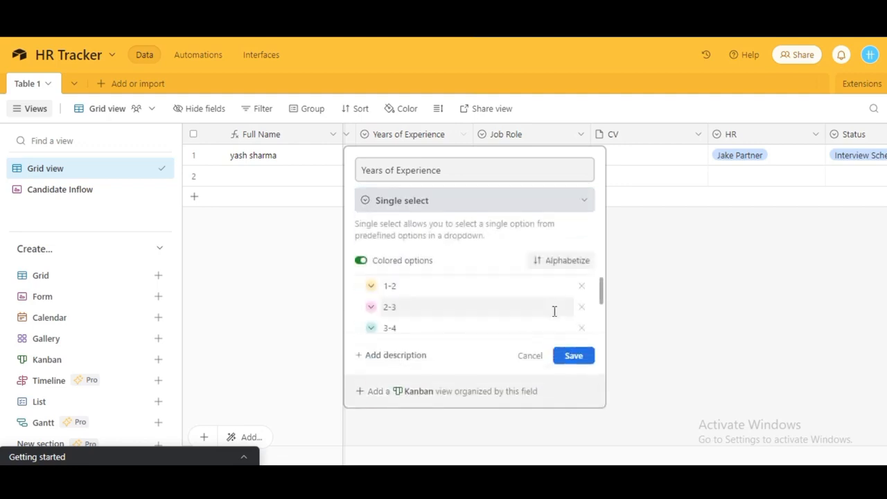
{"action": "left_click", "coordinate": [571, 359]}
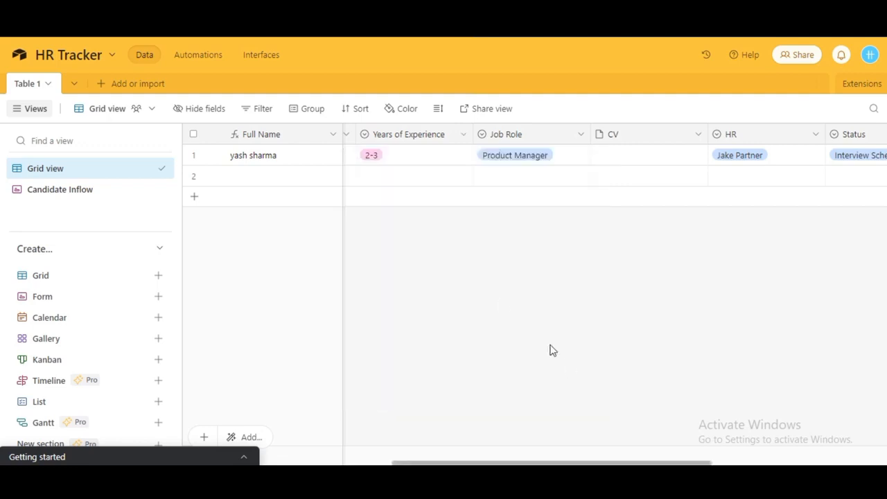
Review the Candidate Inflow form from First Name to Interviewer Email, including the Years of Experience choices.
{"action": "left_click", "coordinate": [85, 194]}
{"action": "scroll", "coordinate": [555, 249], "scroll_direction": "down", "scroll_amount": 3}
{"action": "scroll", "coordinate": [607, 217], "scroll_direction": "up", "scroll_amount": 3}
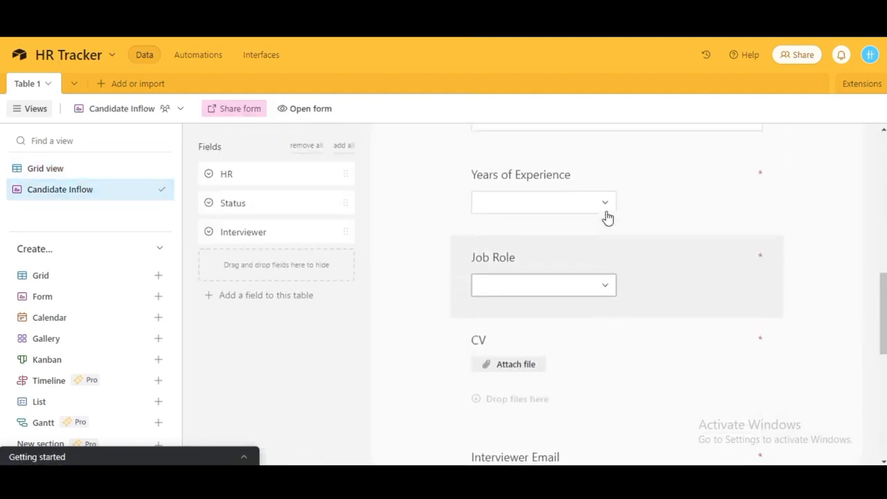
{"action": "left_click", "coordinate": [604, 247]}
{"action": "left_click", "coordinate": [817, 257]}
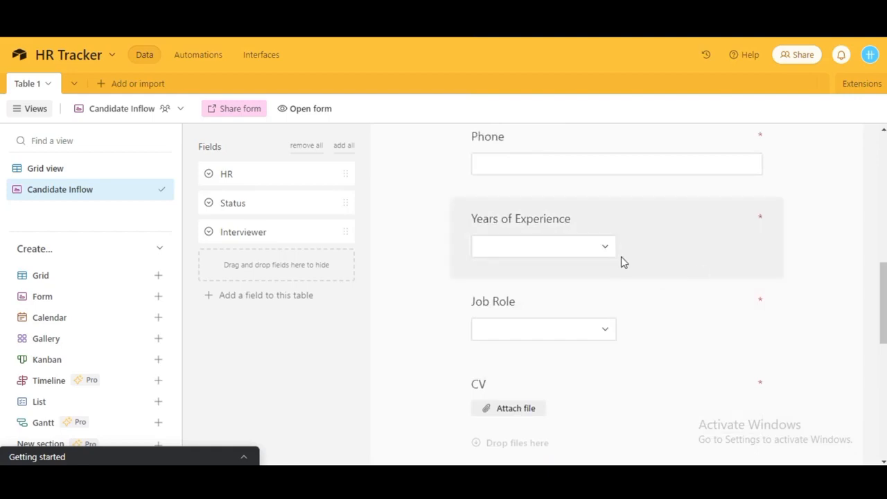
{"action": "scroll", "coordinate": [502, 319], "scroll_direction": "down", "scroll_amount": 10}
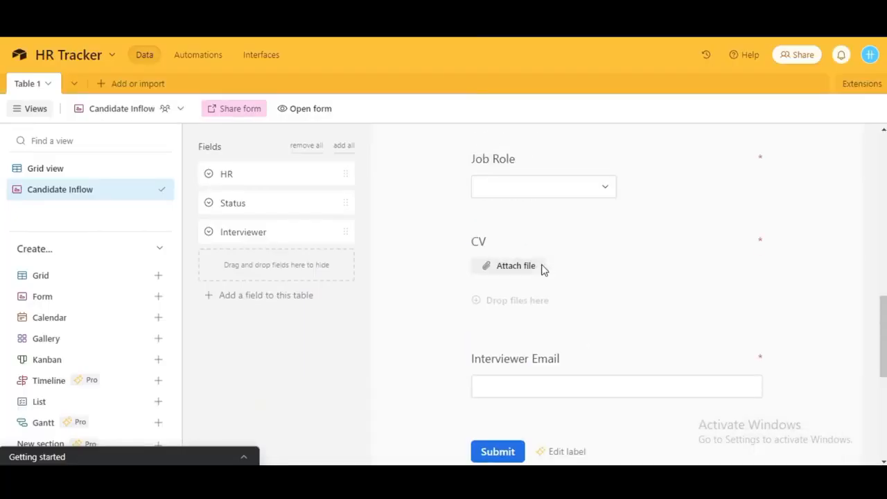
{"action": "scroll", "coordinate": [543, 268], "scroll_direction": "up", "scroll_amount": 10}
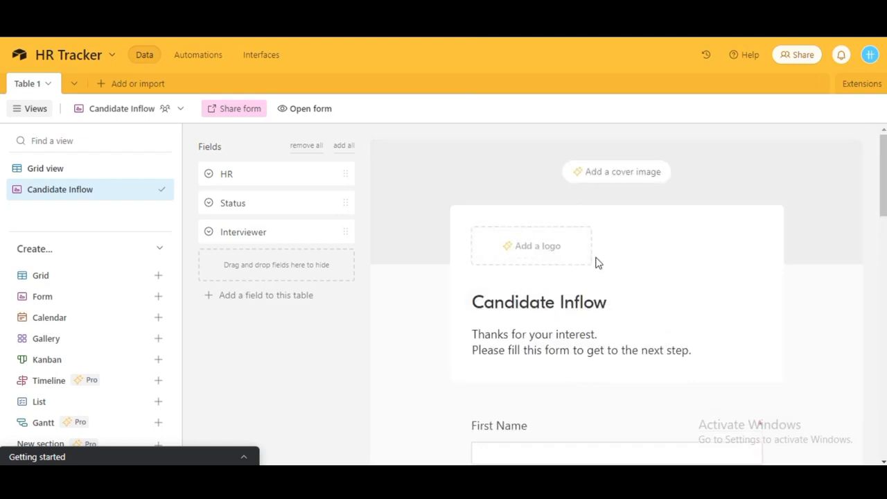
{"action": "scroll", "coordinate": [598, 263], "scroll_direction": "down", "scroll_amount": 5}
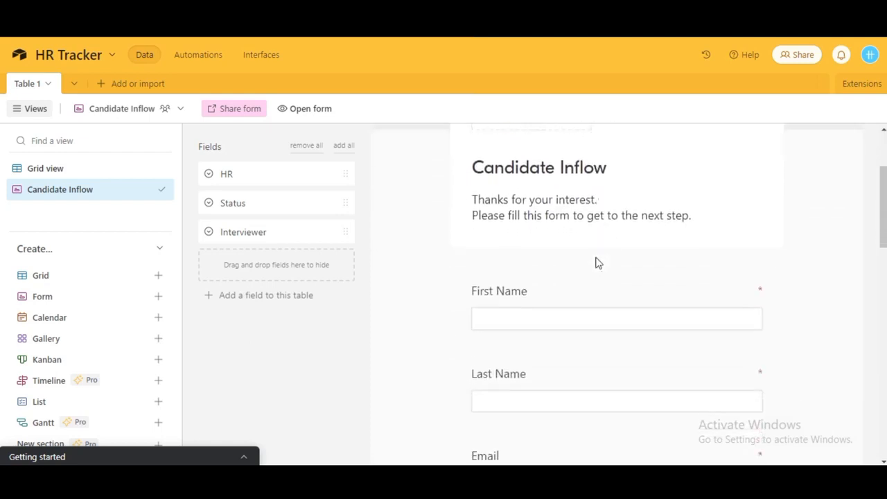
{"action": "scroll", "coordinate": [598, 262], "scroll_direction": "down", "scroll_amount": 5}
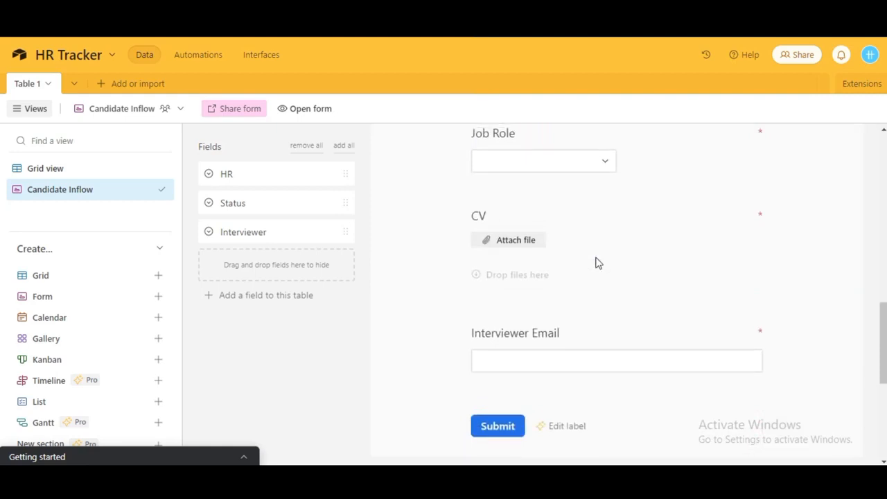
{"action": "scroll", "coordinate": [598, 263], "scroll_direction": "up", "scroll_amount": 5}
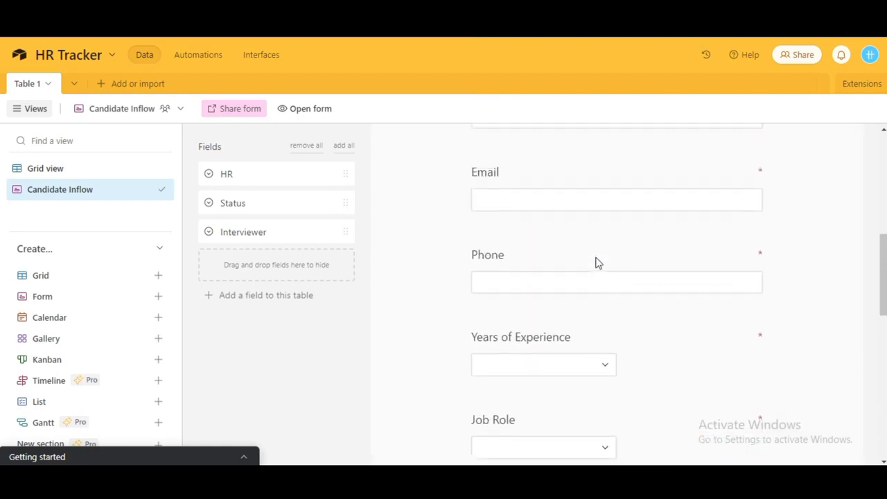
{"action": "scroll", "coordinate": [598, 263], "scroll_direction": "down", "scroll_amount": 4}
{"action": "scroll", "coordinate": [598, 263], "scroll_direction": "down", "scroll_amount": 4}
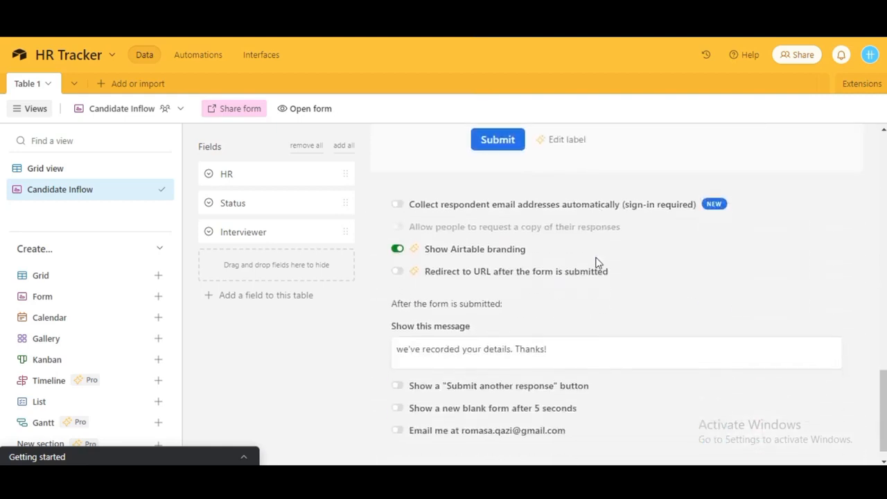
{"action": "scroll", "coordinate": [598, 262], "scroll_direction": "down", "scroll_amount": 1}
{"action": "scroll", "coordinate": [598, 263], "scroll_direction": "up", "scroll_amount": 10}
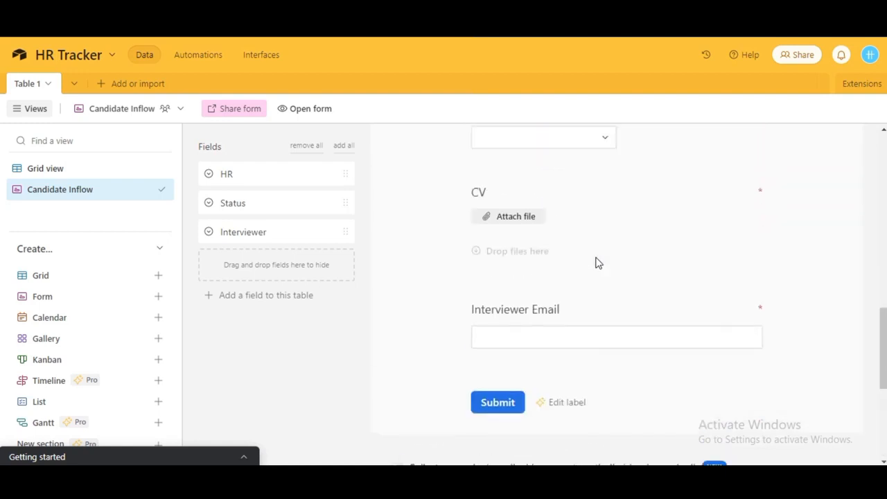
Show Years of Experience as a list of 1-2 through 4-6 and make it conditional.
{"action": "left_click", "coordinate": [544, 311]}
{"action": "scroll", "coordinate": [545, 313], "scroll_direction": "down", "scroll_amount": 2}
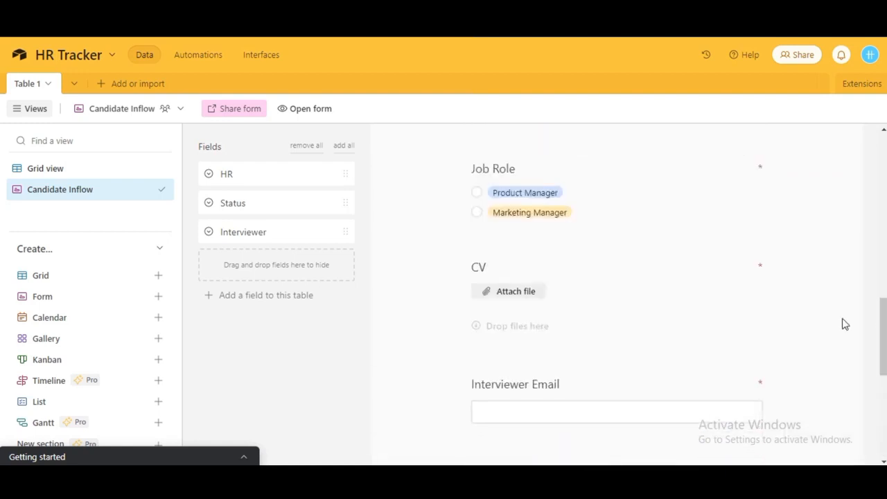
{"action": "scroll", "coordinate": [844, 323], "scroll_direction": "up", "scroll_amount": 3}
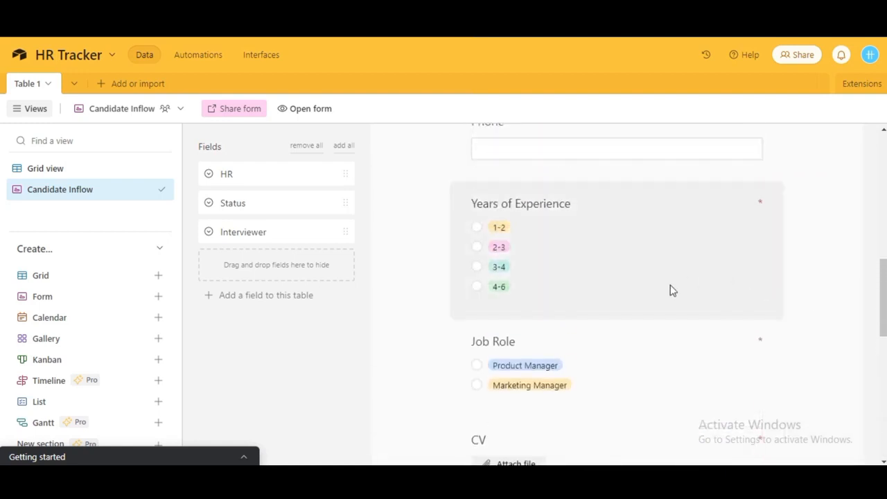
{"action": "left_click", "coordinate": [554, 212]}
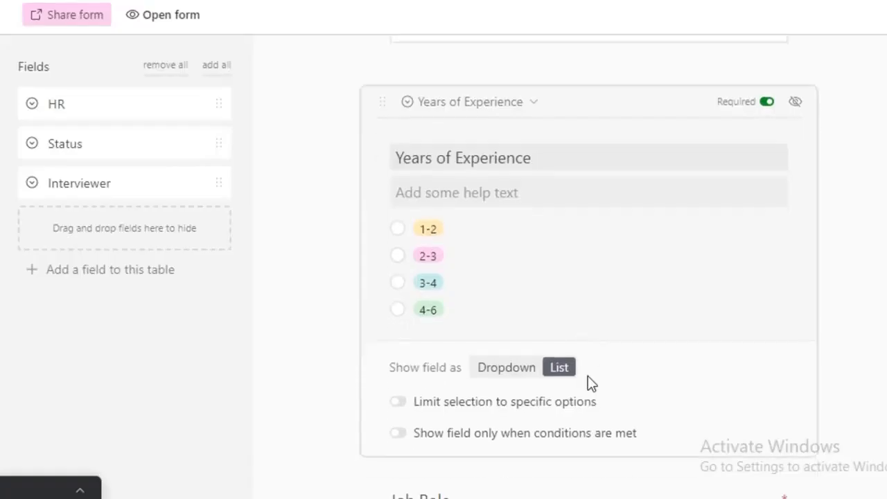
{"action": "scroll", "coordinate": [616, 379], "scroll_direction": "down", "scroll_amount": 1}
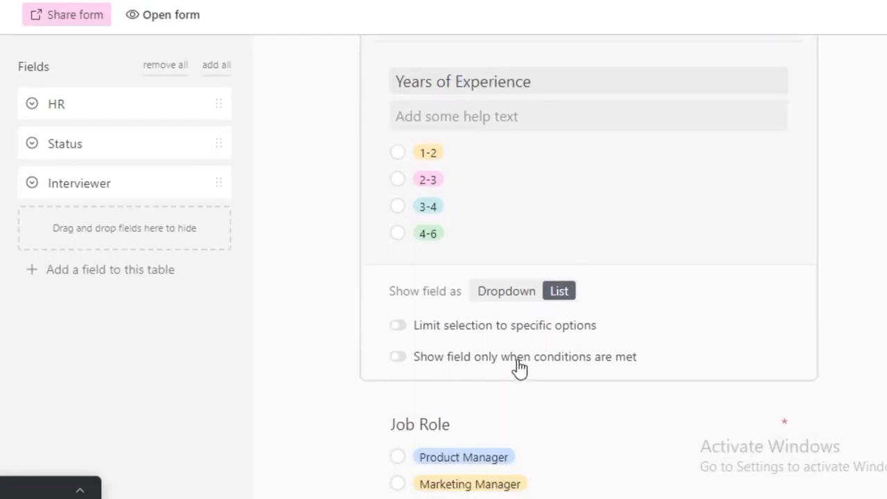
{"action": "left_click", "coordinate": [398, 357]}
{"action": "scroll", "coordinate": [531, 361], "scroll_direction": "down", "scroll_amount": 1}
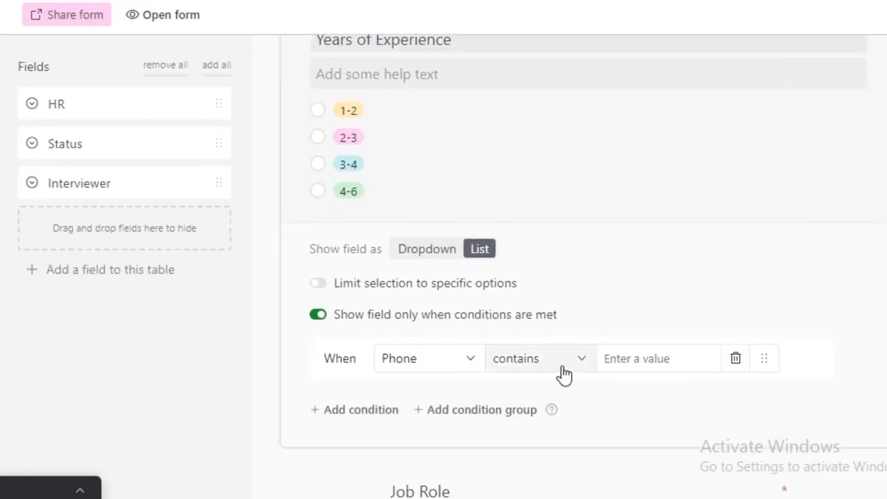
{"action": "left_click", "coordinate": [464, 359]}
{"action": "left_click", "coordinate": [448, 208]}
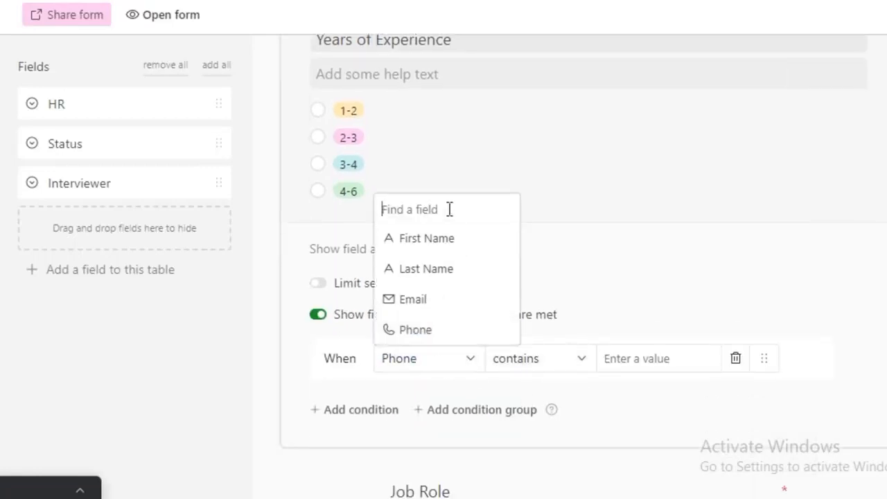
{"action": "type", "text": "ye"}
{"action": "key", "text": "BackSpace"}
{"action": "key", "text": "BackSpace"}
{"action": "left_click", "coordinate": [397, 366]}
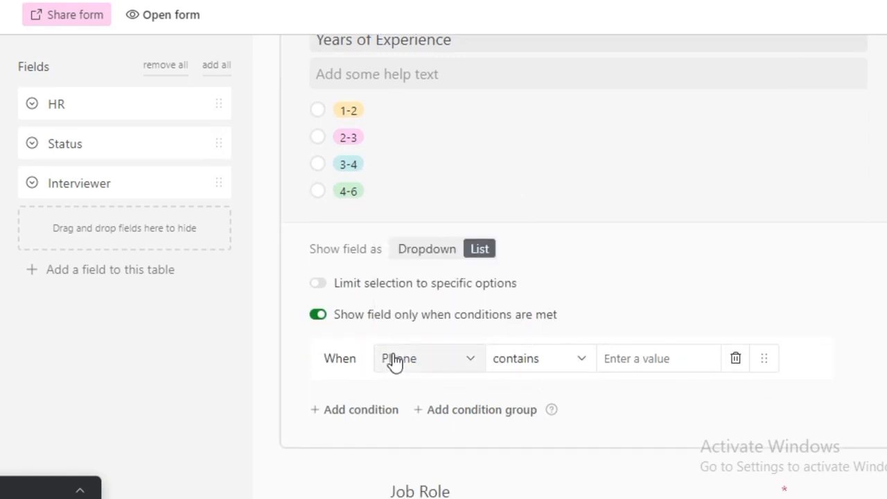
{"action": "left_click", "coordinate": [383, 410]}
{"action": "left_click", "coordinate": [341, 394]}
{"action": "left_click", "coordinate": [349, 433]}
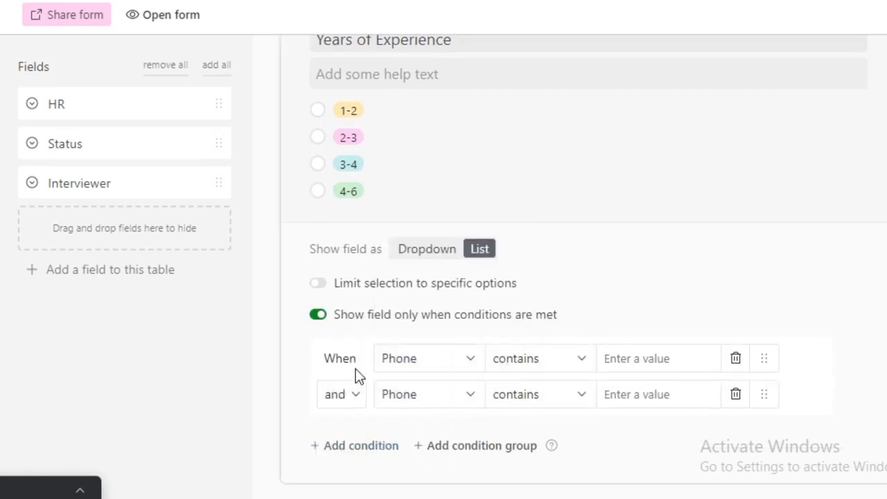
{"action": "left_click", "coordinate": [341, 394]}
{"action": "left_click", "coordinate": [333, 428]}
{"action": "left_click", "coordinate": [408, 406]}
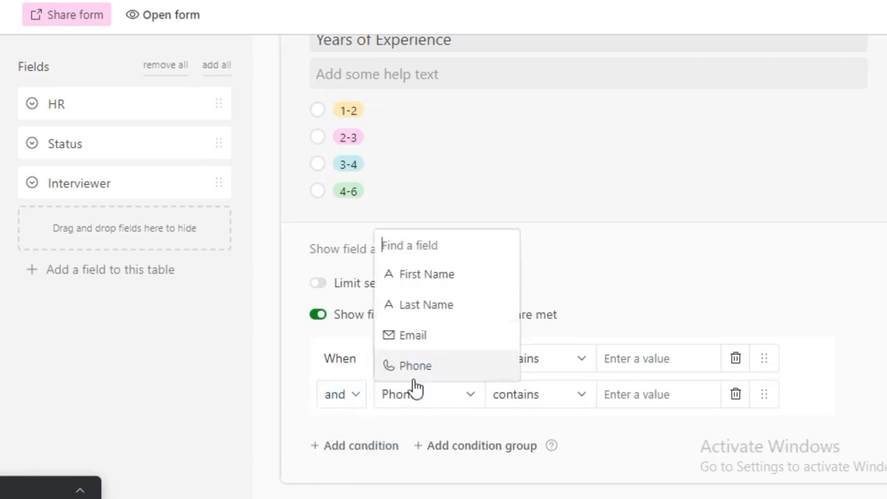
{"action": "left_click", "coordinate": [411, 384]}
{"action": "left_click", "coordinate": [734, 395]}
{"action": "left_click", "coordinate": [397, 314]}
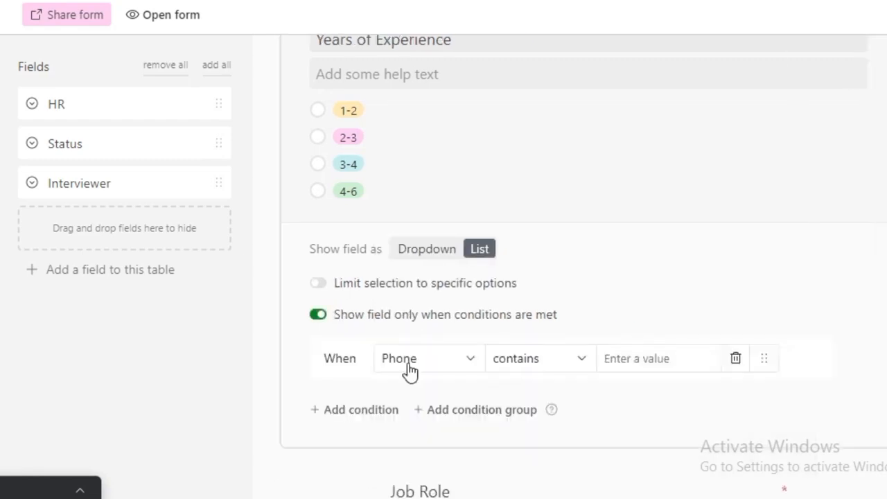
{"action": "left_click", "coordinate": [397, 284]}
{"action": "left_click", "coordinate": [501, 12]}
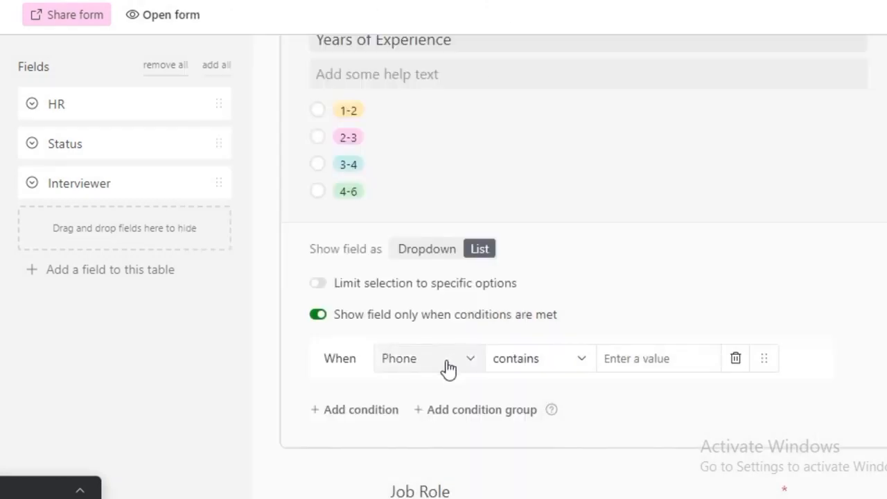
{"action": "left_click", "coordinate": [363, 411]}
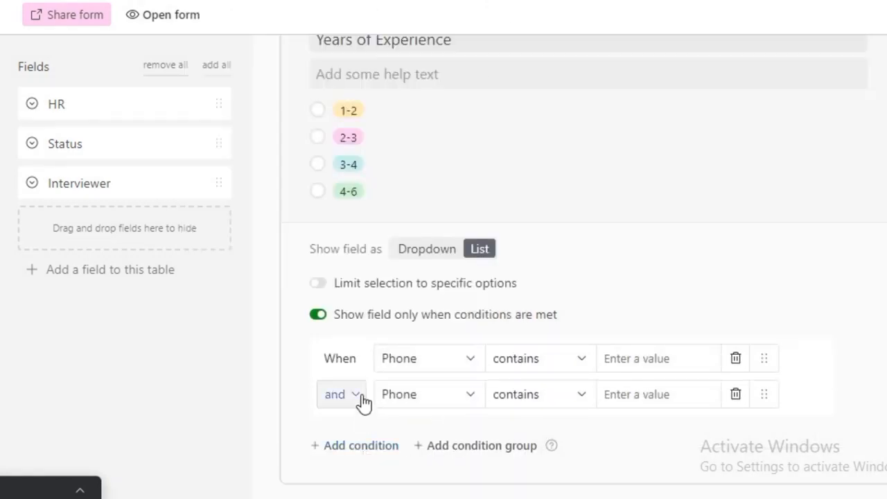
{"action": "left_click", "coordinate": [350, 447]}
{"action": "left_click", "coordinate": [735, 394]}
{"action": "left_click", "coordinate": [735, 394]}
{"action": "left_click", "coordinate": [735, 358]}
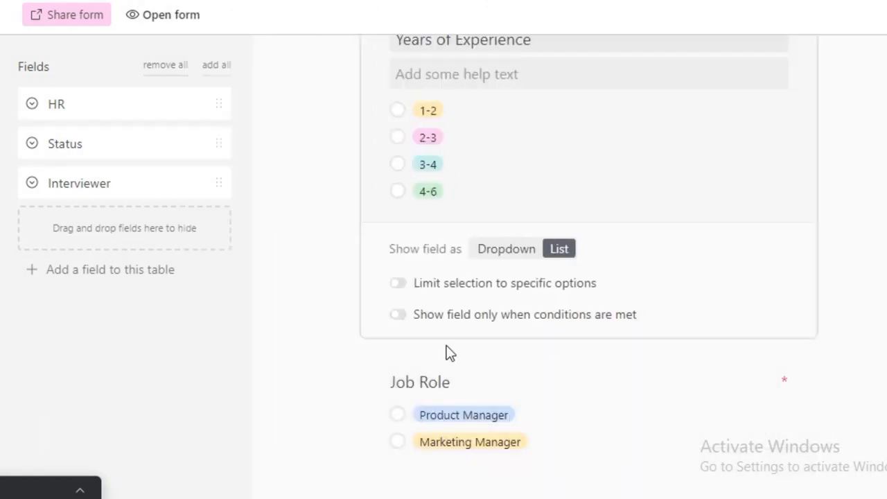
Turn conditional display back off for the Years of Experience question.
{"action": "left_click", "coordinate": [398, 315]}
{"action": "left_click", "coordinate": [339, 315]}
{"action": "scroll", "coordinate": [490, 330], "scroll_direction": "up", "scroll_amount": 10}
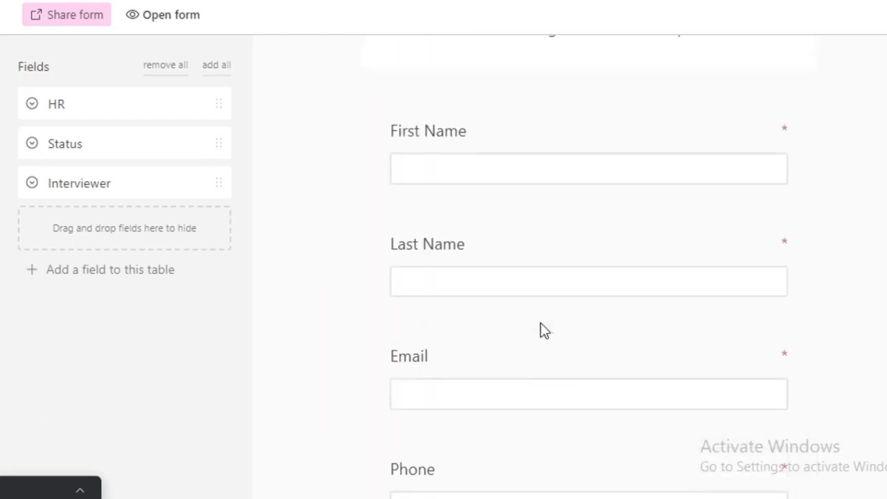
{"action": "scroll", "coordinate": [541, 329], "scroll_direction": "down", "scroll_amount": 3}
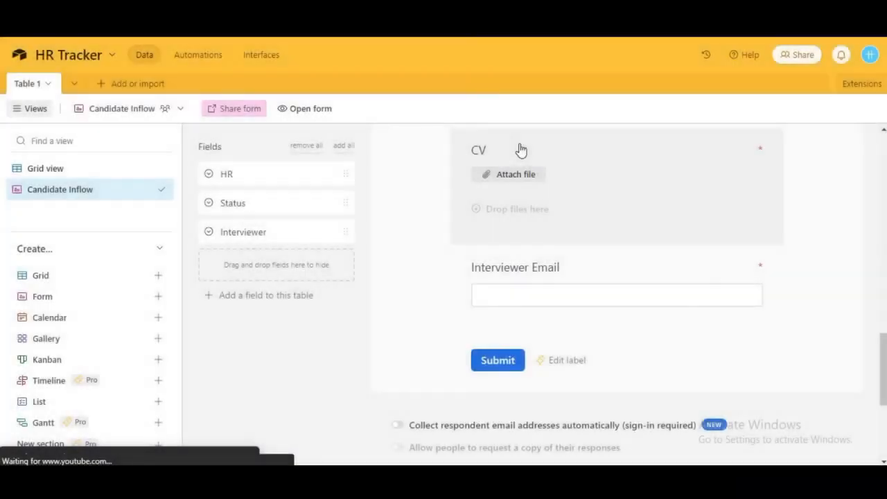
Make the CV question conditional, with its condition checking the Job Role field.
{"action": "left_click", "coordinate": [521, 150]}
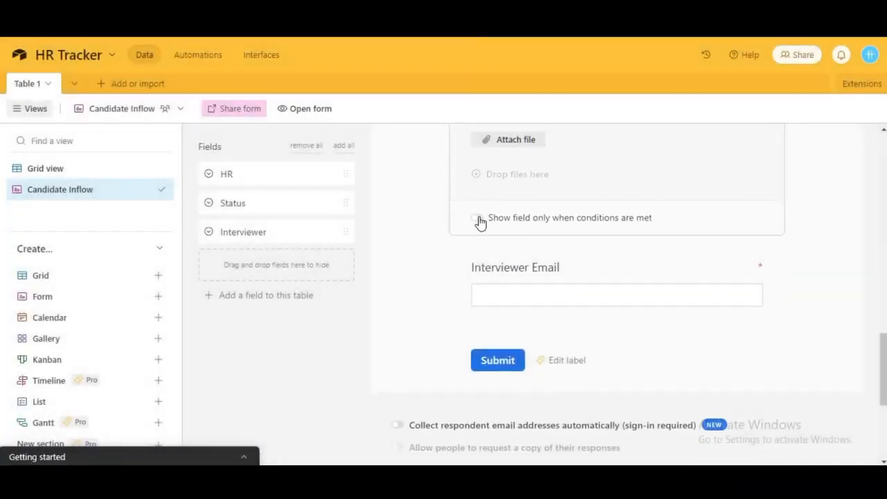
{"action": "left_click", "coordinate": [477, 218]}
{"action": "left_click", "coordinate": [508, 252]}
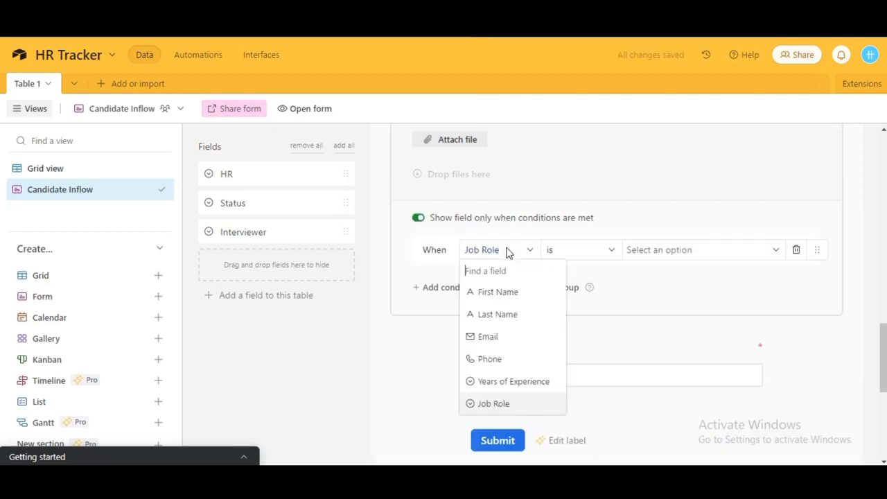
{"action": "left_click", "coordinate": [508, 251]}
{"action": "left_click", "coordinate": [507, 252]}
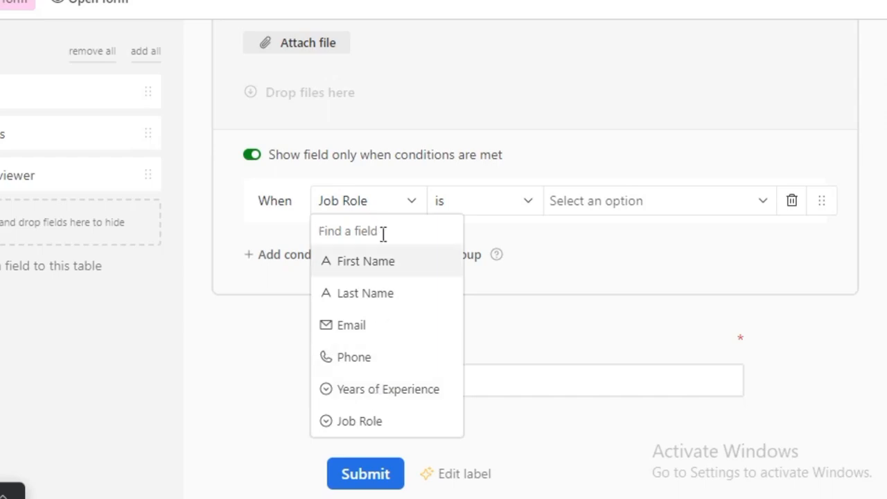
{"action": "left_click", "coordinate": [499, 200]}
{"action": "left_click", "coordinate": [272, 203]}
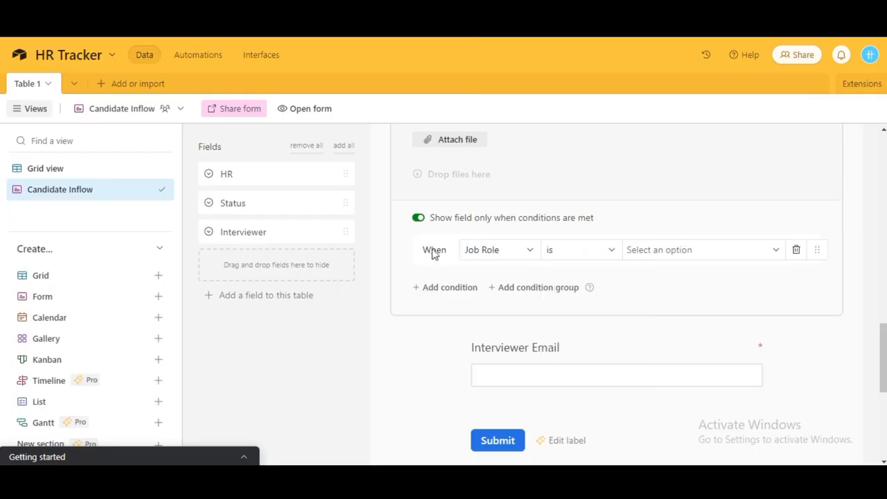
{"action": "left_click", "coordinate": [489, 201]}
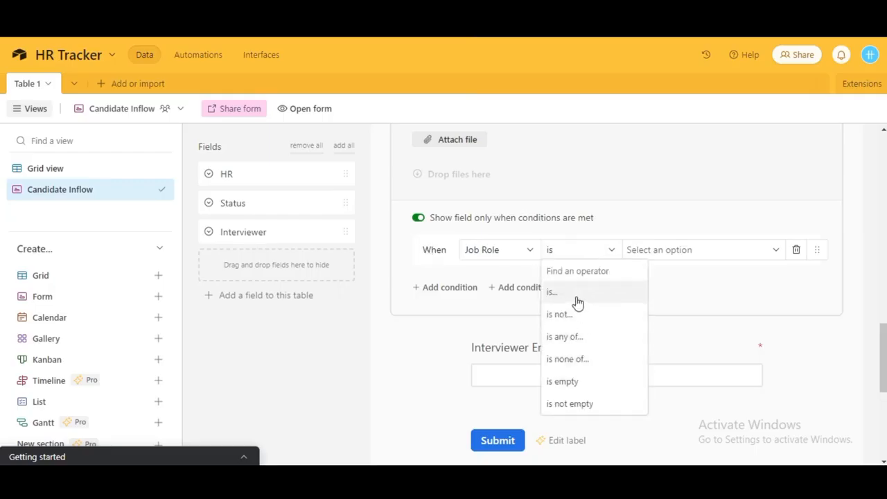
{"action": "left_click", "coordinate": [575, 294]}
Set the CV condition to Job Role 'is none of' Product Manager and Marketing Manager.
{"action": "left_click", "coordinate": [672, 249]}
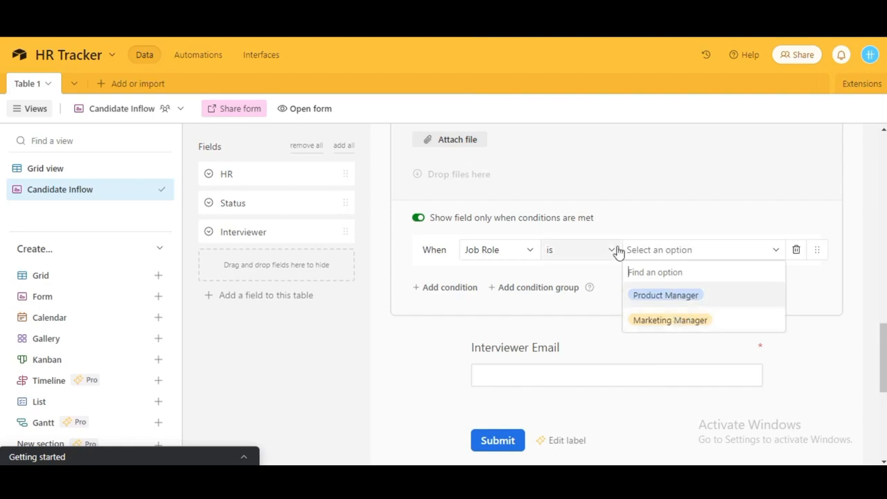
{"action": "left_click", "coordinate": [613, 251]}
{"action": "left_click", "coordinate": [587, 361]}
{"action": "left_click", "coordinate": [672, 249]}
{"action": "left_click", "coordinate": [648, 295]}
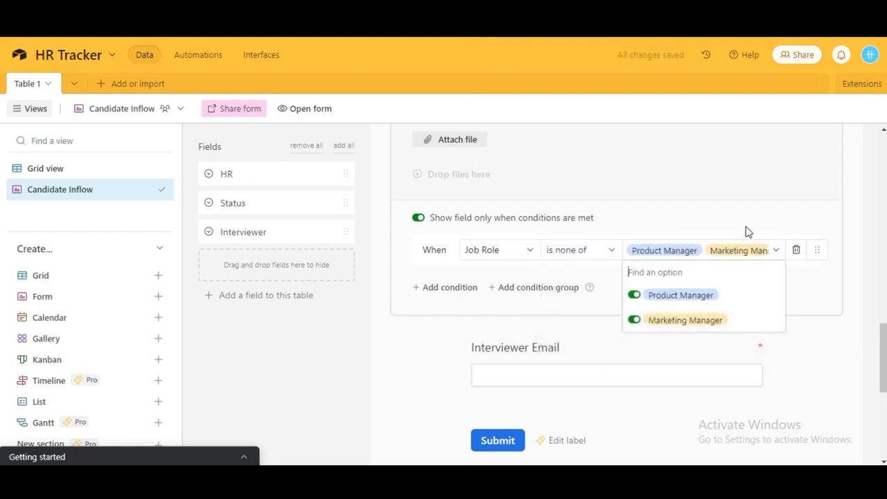
{"action": "left_click", "coordinate": [850, 238]}
{"action": "scroll", "coordinate": [598, 192], "scroll_direction": "up", "scroll_amount": 2}
{"action": "scroll", "coordinate": [599, 192], "scroll_direction": "down", "scroll_amount": 1}
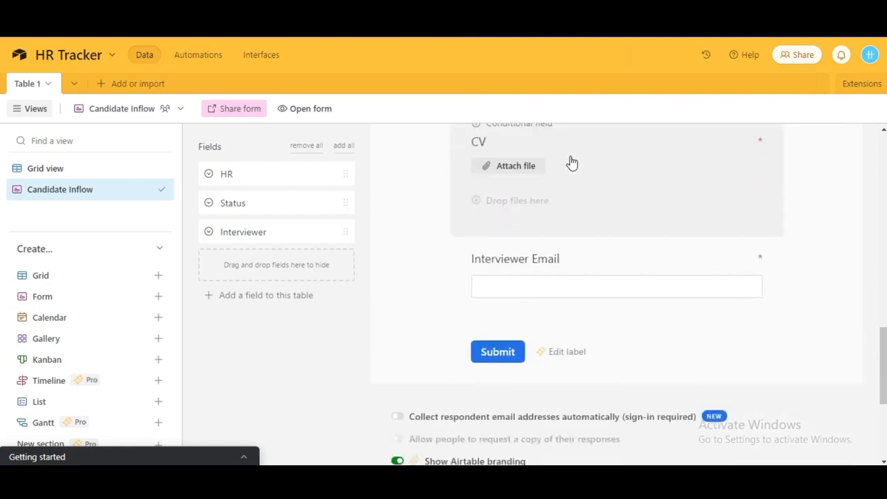
Change the CV condition's operator from 'is none of' to 'is any of'.
{"action": "left_click", "coordinate": [571, 163]}
{"action": "left_click", "coordinate": [575, 325]}
{"action": "left_click", "coordinate": [576, 243]}
{"action": "left_click", "coordinate": [857, 311]}
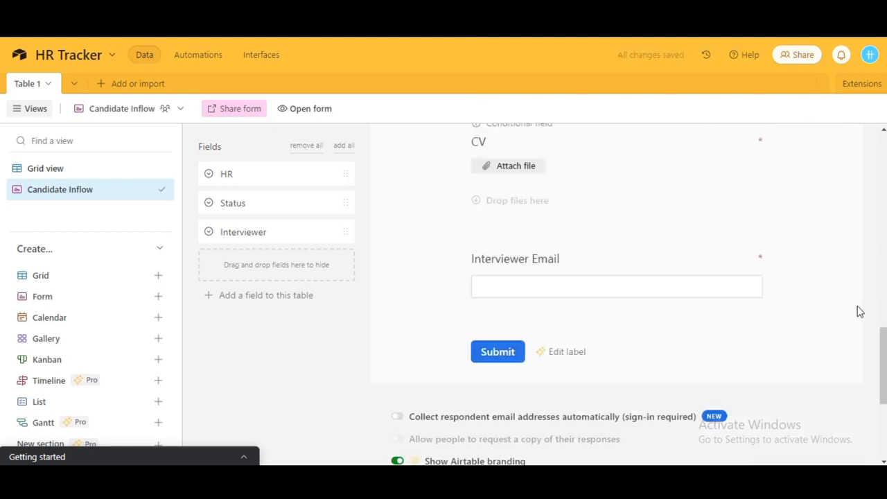
{"action": "scroll", "coordinate": [733, 360], "scroll_direction": "up", "scroll_amount": 4}
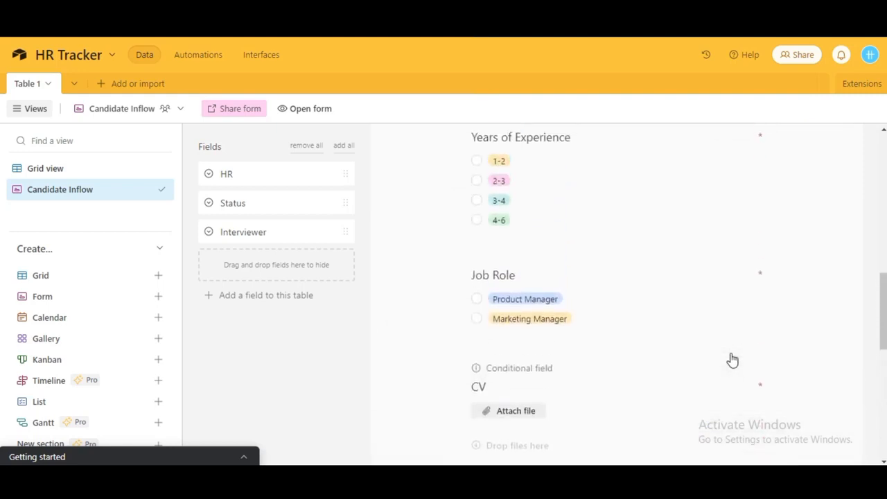
{"action": "scroll", "coordinate": [614, 229], "scroll_direction": "down", "scroll_amount": 1}
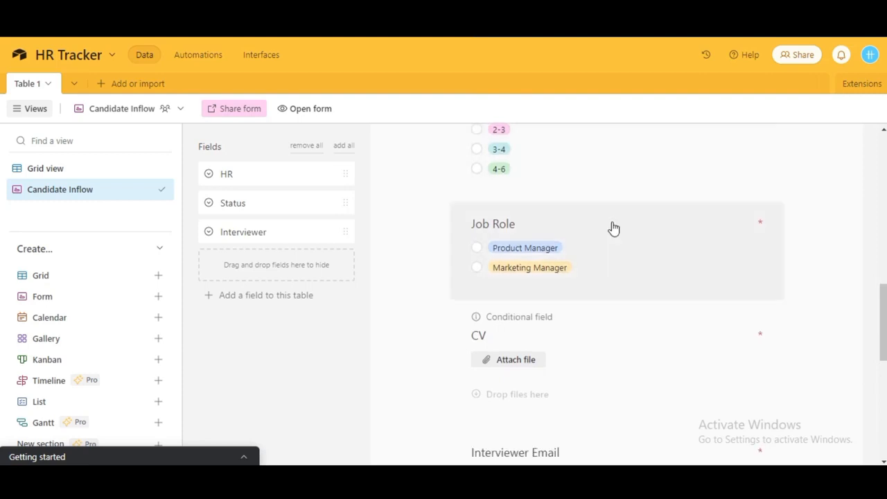
{"action": "scroll", "coordinate": [614, 229], "scroll_direction": "down", "scroll_amount": 2}
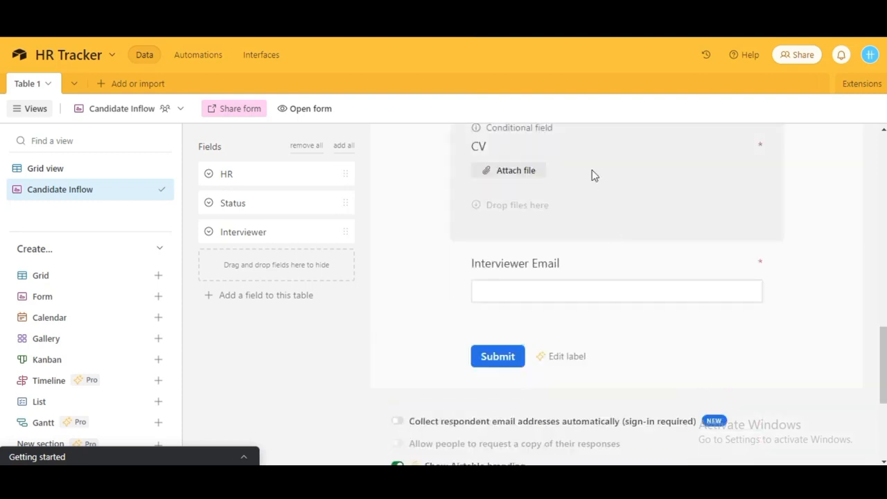
Make the CV condition check Years of Experience instead of Job Role.
{"action": "left_click", "coordinate": [591, 174]}
{"action": "left_click", "coordinate": [509, 340]}
{"action": "left_click", "coordinate": [515, 295]}
{"action": "left_click", "coordinate": [605, 339]}
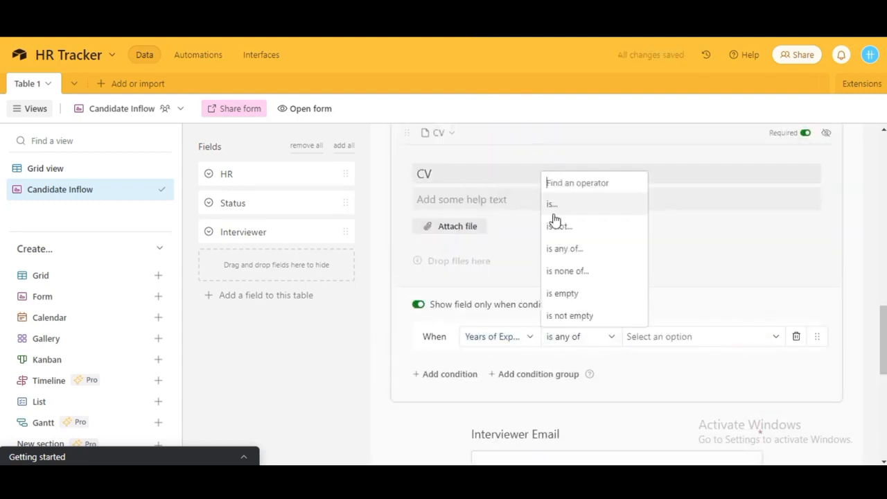
{"action": "left_click", "coordinate": [554, 206]}
{"action": "left_click", "coordinate": [605, 338]}
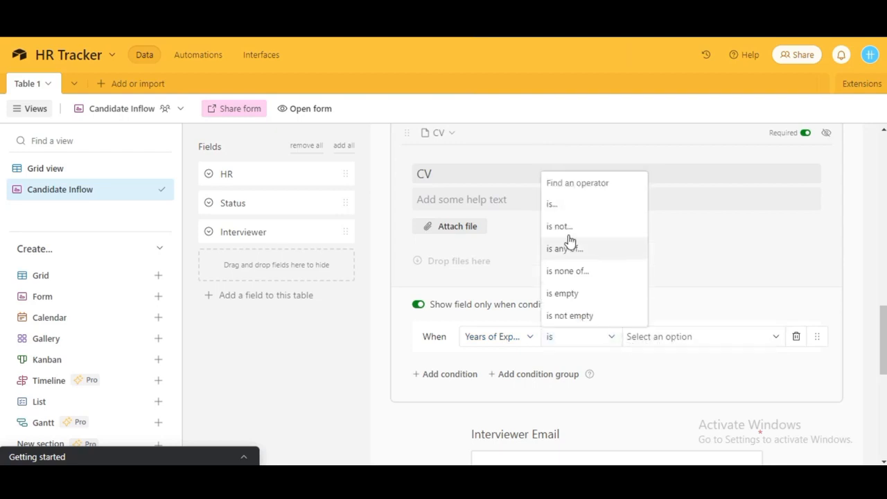
{"action": "left_click", "coordinate": [570, 226]}
{"action": "left_click", "coordinate": [646, 337]}
{"action": "scroll", "coordinate": [661, 343], "scroll_direction": "up", "scroll_amount": 6}
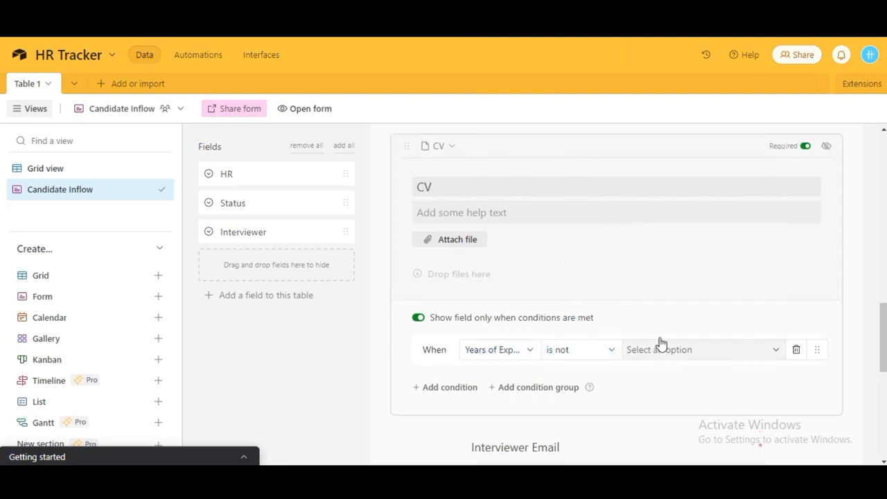
{"action": "left_click", "coordinate": [602, 337]}
{"action": "scroll", "coordinate": [564, 349], "scroll_direction": "down", "scroll_amount": 5}
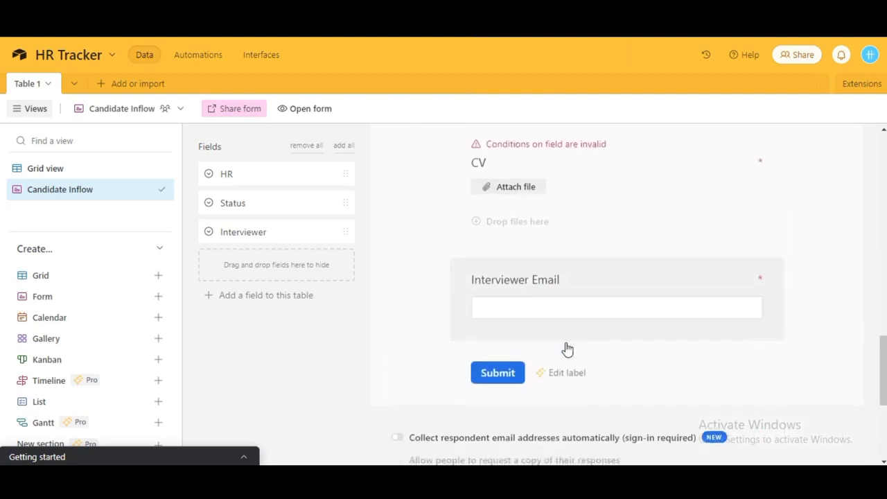
{"action": "scroll", "coordinate": [564, 326], "scroll_direction": "up", "scroll_amount": 2}
Set the Years of Experience condition to 'is any of' 1-2, 2-3, 3-4 and 4-6.
{"action": "left_click", "coordinate": [564, 326]}
{"action": "left_click", "coordinate": [578, 224]}
{"action": "left_click", "coordinate": [566, 312]}
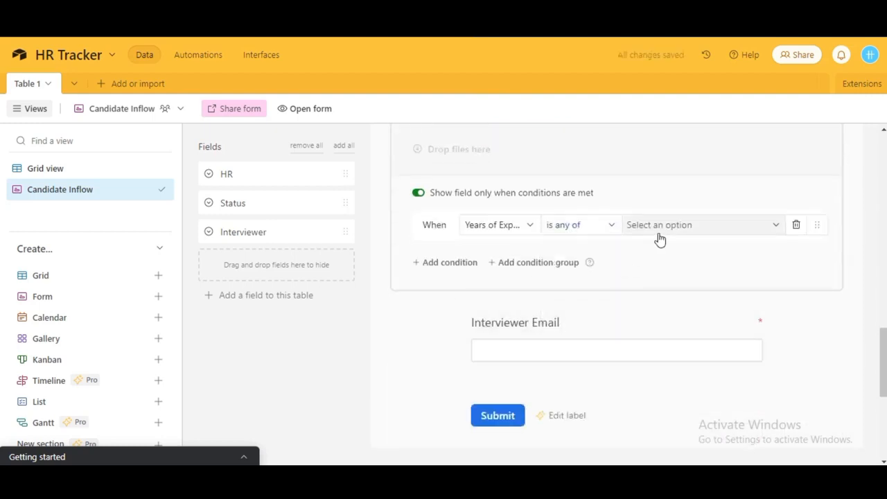
{"action": "left_click", "coordinate": [659, 233]}
{"action": "left_click", "coordinate": [633, 270]}
{"action": "left_click", "coordinate": [633, 293]}
{"action": "left_click", "coordinate": [633, 318]}
{"action": "left_click", "coordinate": [635, 344]}
{"action": "left_click", "coordinate": [870, 278]}
{"action": "scroll", "coordinate": [866, 277], "scroll_direction": "down", "scroll_amount": 3}
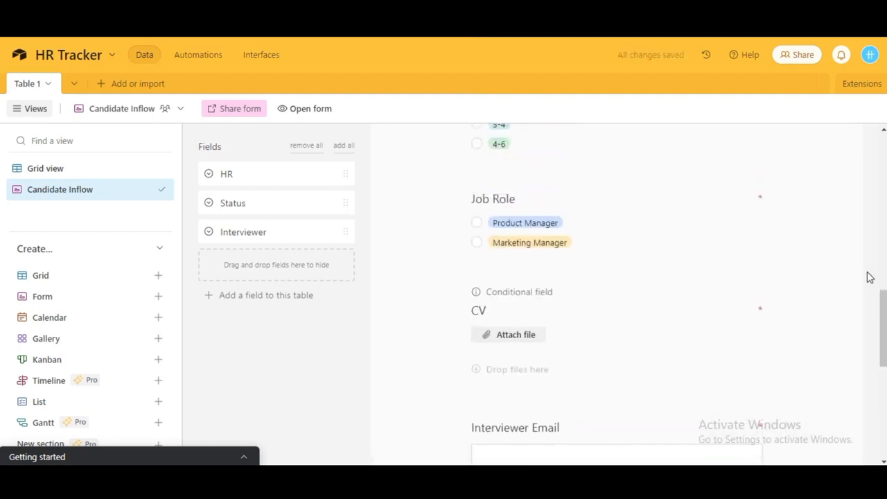
{"action": "scroll", "coordinate": [867, 277], "scroll_direction": "up", "scroll_amount": 2}
{"action": "scroll", "coordinate": [703, 290], "scroll_direction": "up", "scroll_amount": 3}
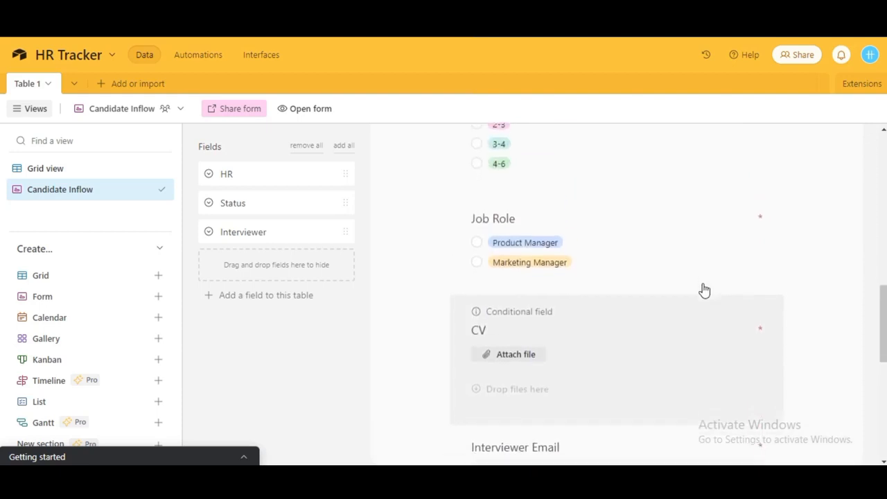
Open the live form and fill in the Last Name, Email and Phone fields.
{"action": "left_click", "coordinate": [322, 115]}
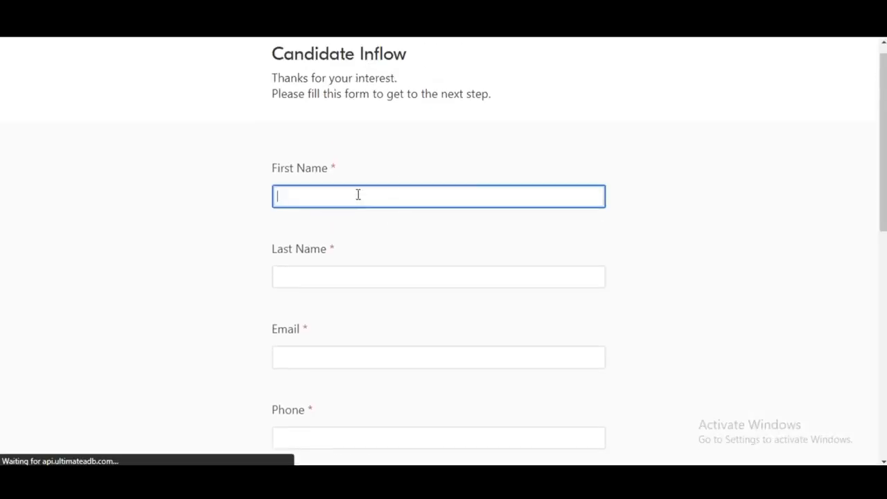
{"action": "left_click", "coordinate": [328, 274]}
{"action": "left_click", "coordinate": [309, 356]}
{"action": "type", "text": "parkash"}
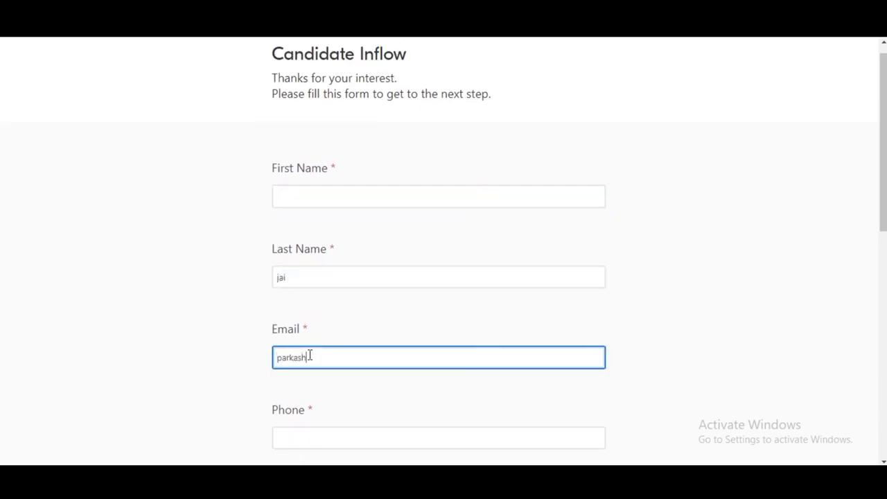
{"action": "left_click", "coordinate": [319, 434]}
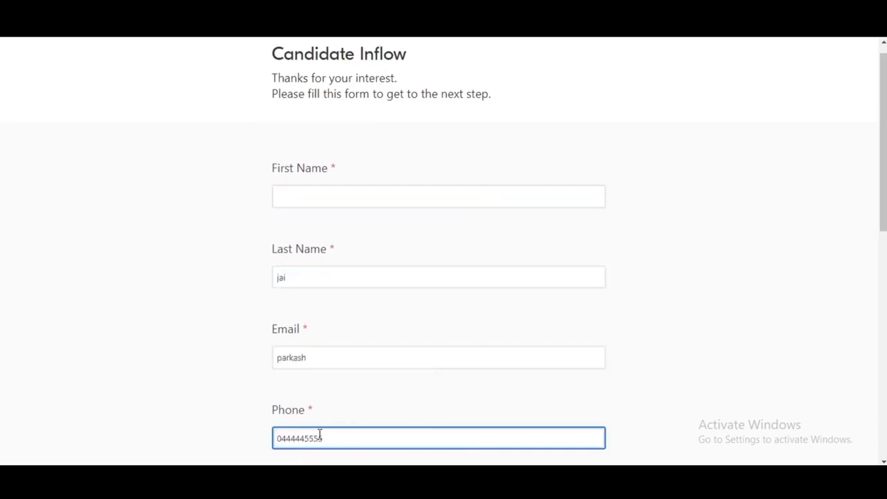
Choose 1-2 years of experience and Marketing Manager as the job role.
{"action": "scroll", "coordinate": [298, 388], "scroll_direction": "down", "scroll_amount": 3}
{"action": "left_click", "coordinate": [278, 341]}
{"action": "scroll", "coordinate": [274, 326], "scroll_direction": "down", "scroll_amount": 3}
{"action": "left_click", "coordinate": [277, 308]}
{"action": "scroll", "coordinate": [298, 308], "scroll_direction": "down", "scroll_amount": 3}
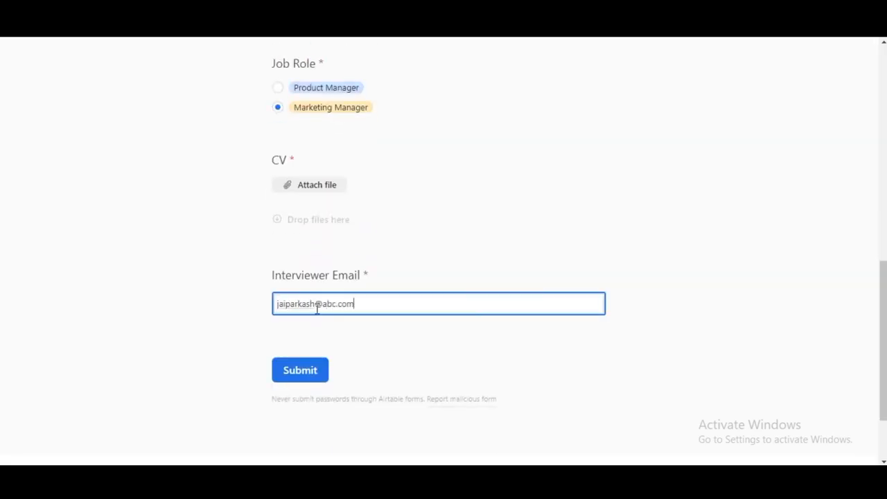
{"action": "scroll", "coordinate": [336, 335], "scroll_direction": "up", "scroll_amount": 6}
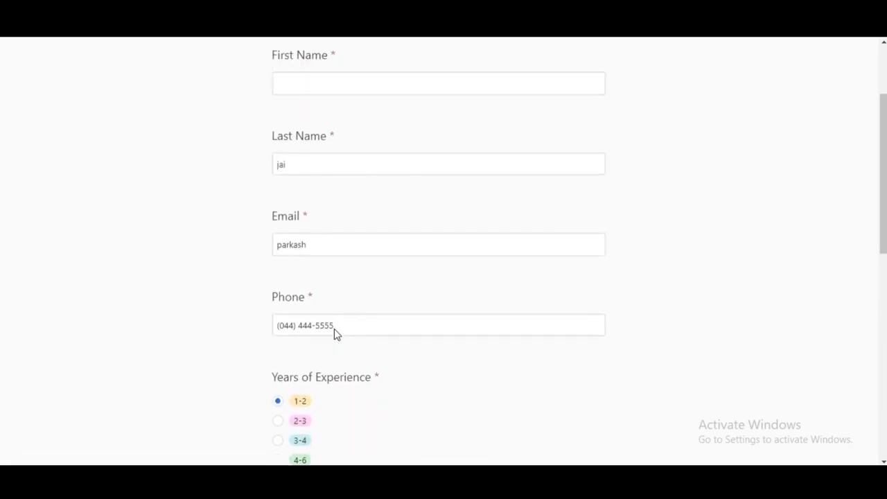
{"action": "scroll", "coordinate": [337, 334], "scroll_direction": "down", "scroll_amount": 6}
{"action": "scroll", "coordinate": [335, 333], "scroll_direction": "up", "scroll_amount": 3}
{"action": "left_click", "coordinate": [279, 165]}
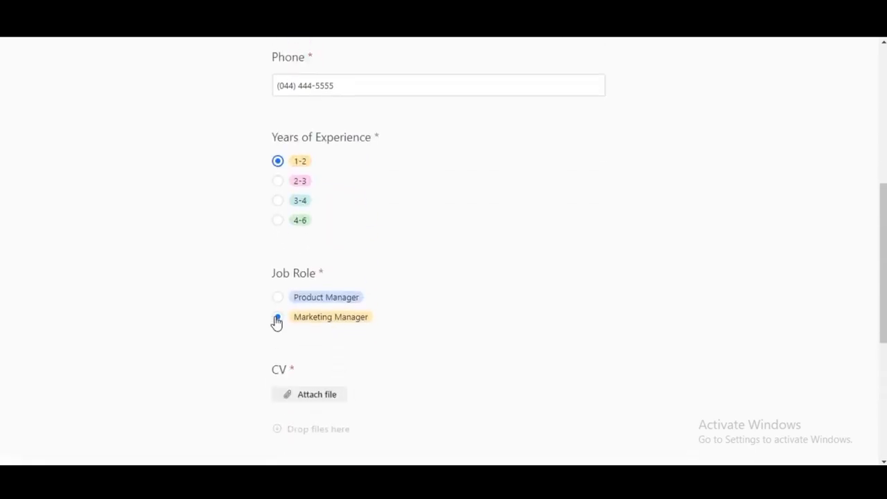
{"action": "left_click", "coordinate": [278, 318]}
{"action": "scroll", "coordinate": [278, 322], "scroll_direction": "down", "scroll_amount": 1}
{"action": "scroll", "coordinate": [298, 374], "scroll_direction": "down", "scroll_amount": 2}
Try submitting, then enter the candidate's full name in the missing First Name field.
{"action": "left_click", "coordinate": [309, 414]}
{"action": "scroll", "coordinate": [396, 287], "scroll_direction": "up", "scroll_amount": 2}
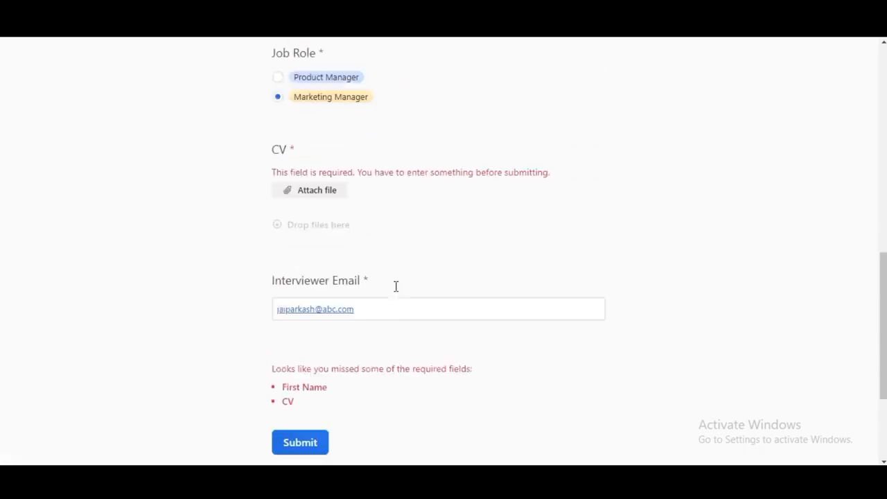
{"action": "left_click", "coordinate": [339, 415]}
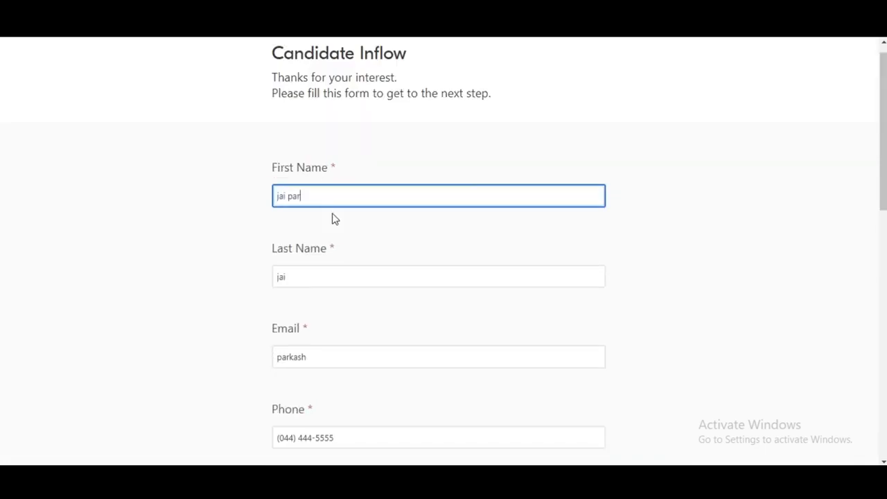
{"action": "scroll", "coordinate": [325, 208], "scroll_direction": "down", "scroll_amount": 10}
Upload cc1.jpg as the CV attachment and submit the form.
{"action": "left_click", "coordinate": [309, 97]}
{"action": "left_click", "coordinate": [398, 229]}
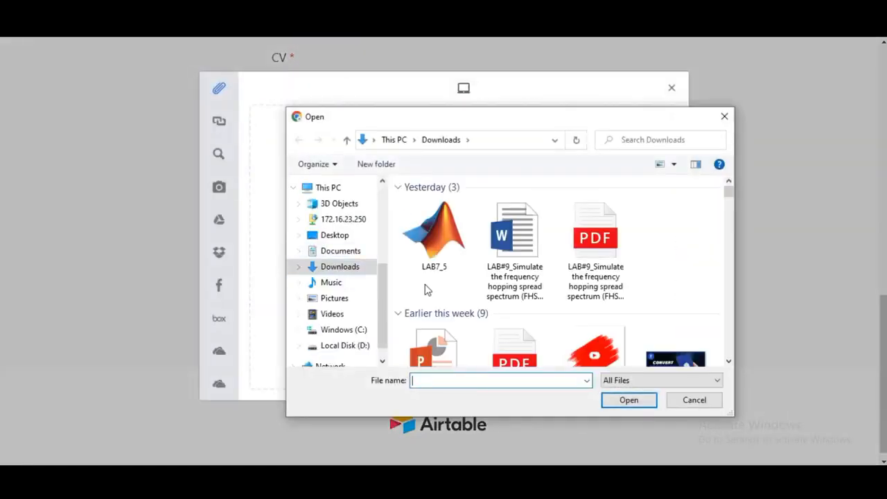
{"action": "scroll", "coordinate": [426, 289], "scroll_direction": "down", "scroll_amount": 3}
{"action": "scroll", "coordinate": [658, 229], "scroll_direction": "down", "scroll_amount": 2}
{"action": "double_click", "coordinate": [431, 324]}
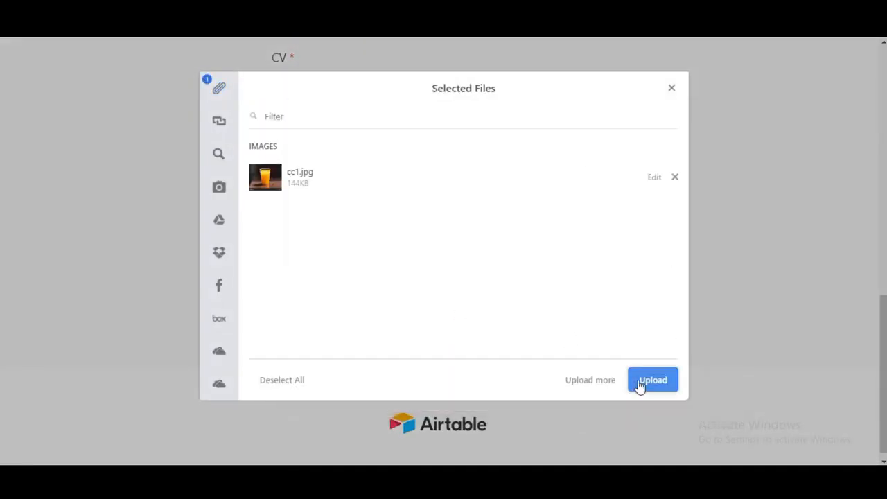
{"action": "left_click", "coordinate": [640, 382]}
{"action": "left_click", "coordinate": [298, 300]}
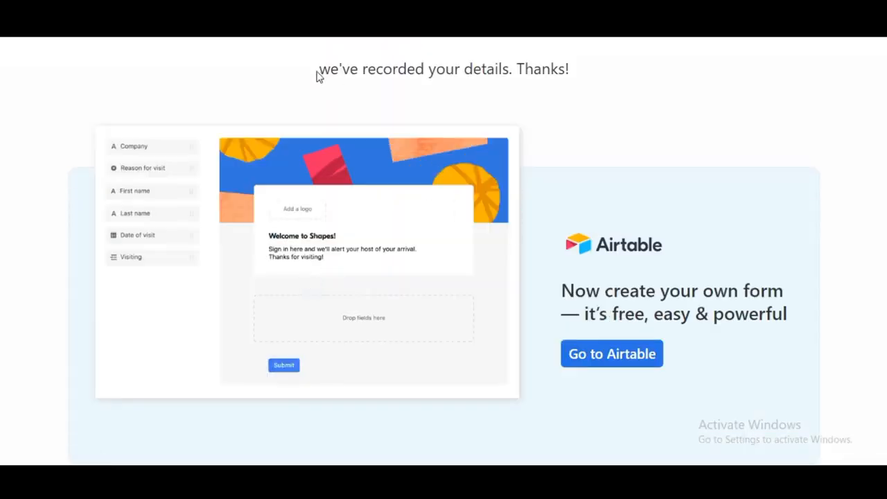
{"action": "left_click_drag", "start_coordinate": [318, 73], "coordinate": [574, 72]}
{"action": "left_click", "coordinate": [415, 104]}
Check the HR Tracker grid's new record 3 for its Marketing Manager role, experience and CV image.
{"action": "left_click", "coordinate": [132, 29]}
{"action": "left_click", "coordinate": [96, 174]}
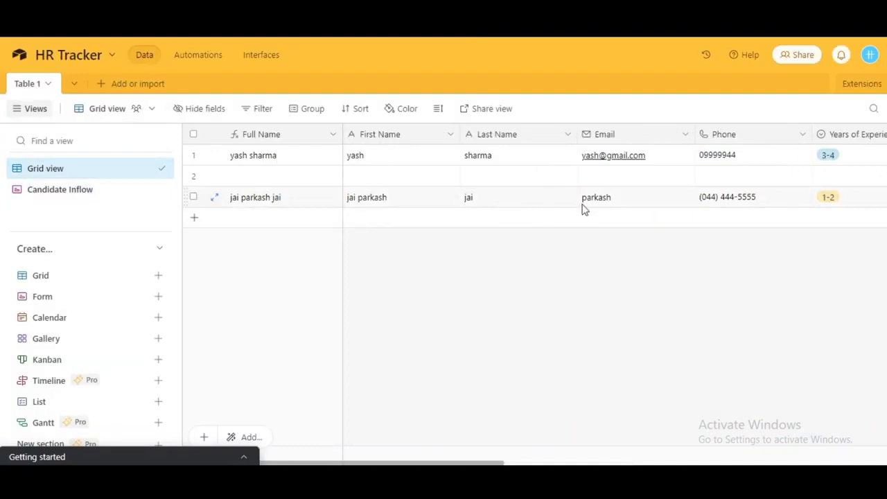
{"action": "scroll", "coordinate": [608, 220], "scroll_direction": "right", "scroll_amount": 10}
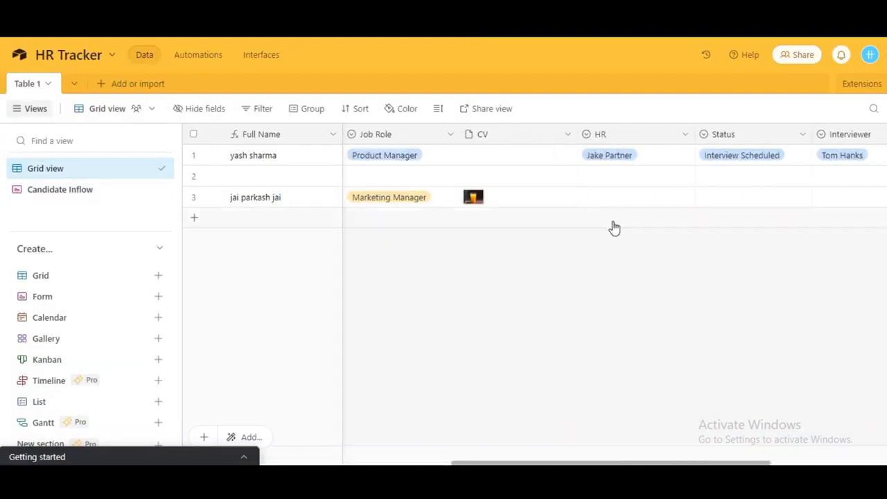
{"action": "scroll", "coordinate": [484, 226], "scroll_direction": "left", "scroll_amount": 10}
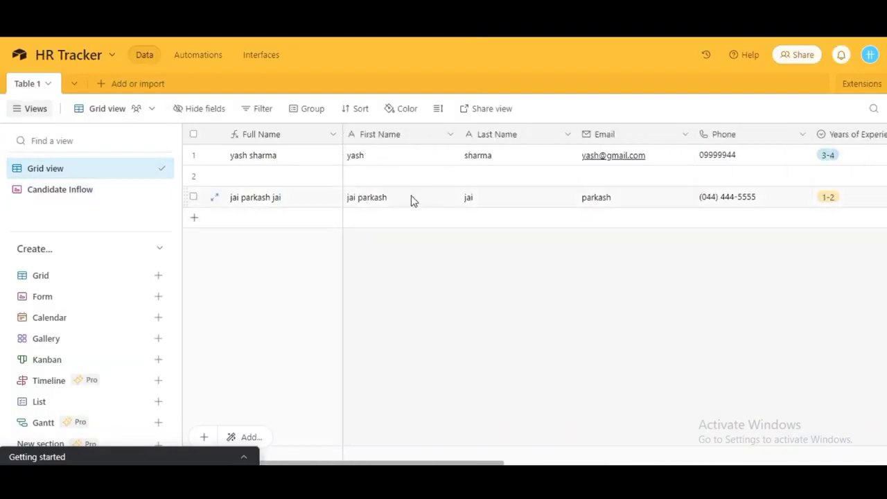